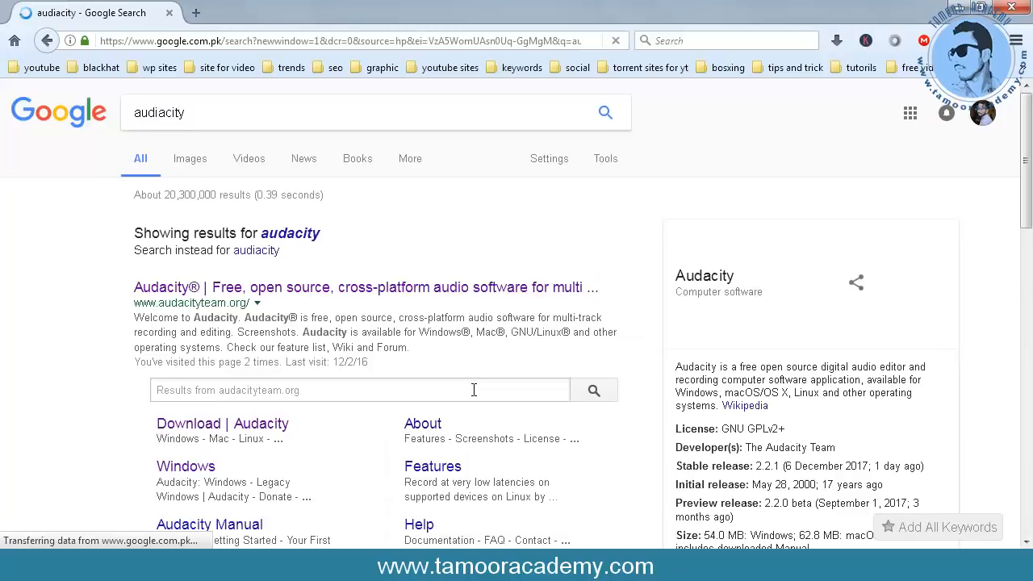
# Step: Open the audacityteam.org result from the web search and find the Audacity 2.2.1 download link
pyautogui.click(376, 293)
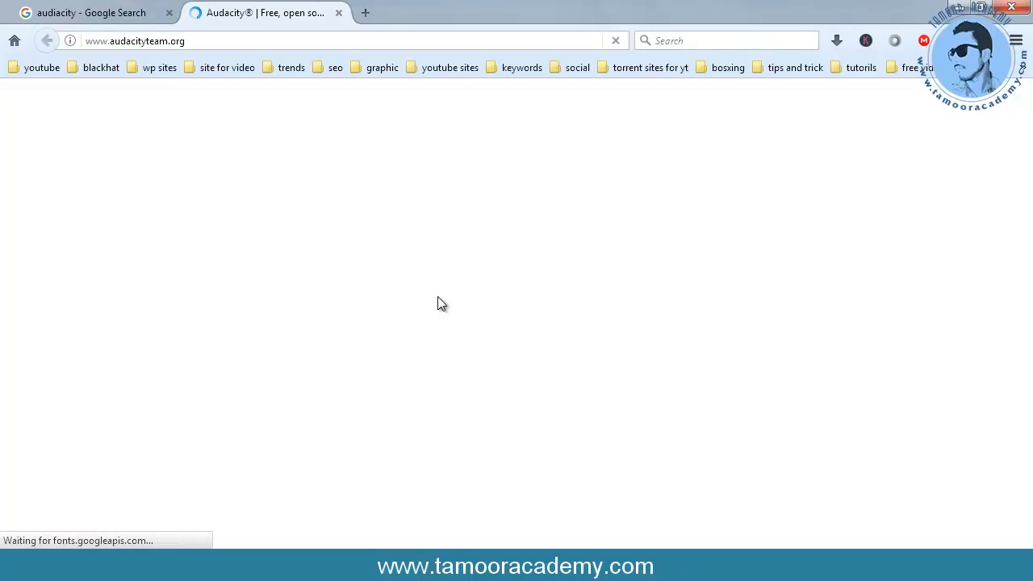
pyautogui.scroll(-5, 442, 289)
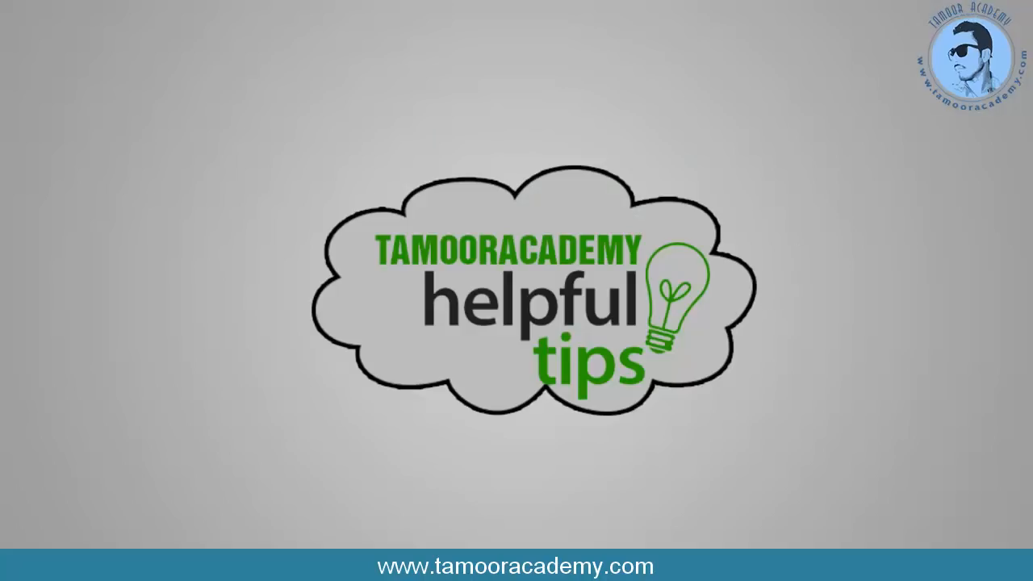
# Step: Launch the installed Audacity program and discard the recoverable project without recovering it
pyautogui.press('super')
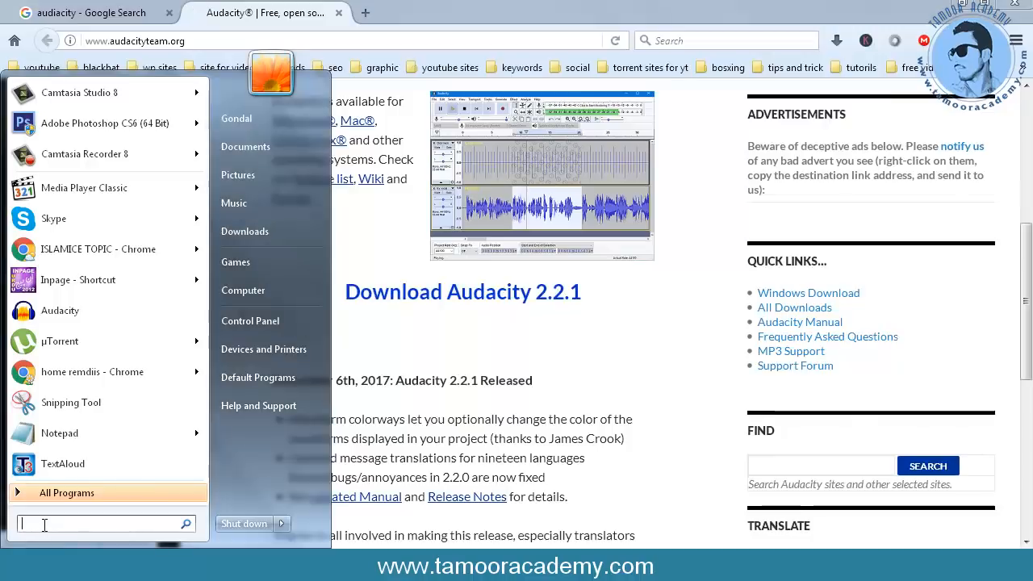
pyautogui.write('audi')
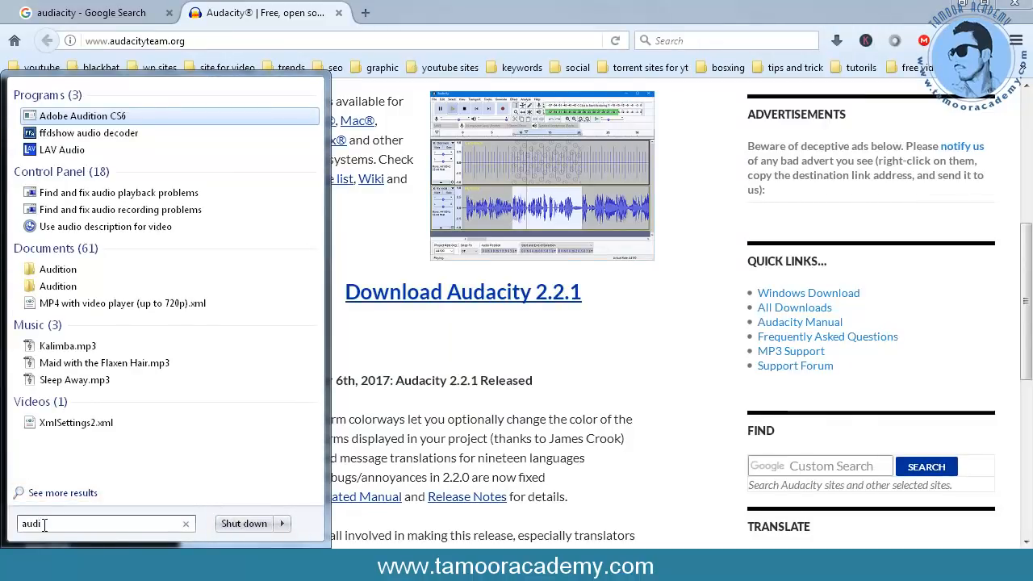
pyautogui.press('BackSpace')
pyautogui.write('a')
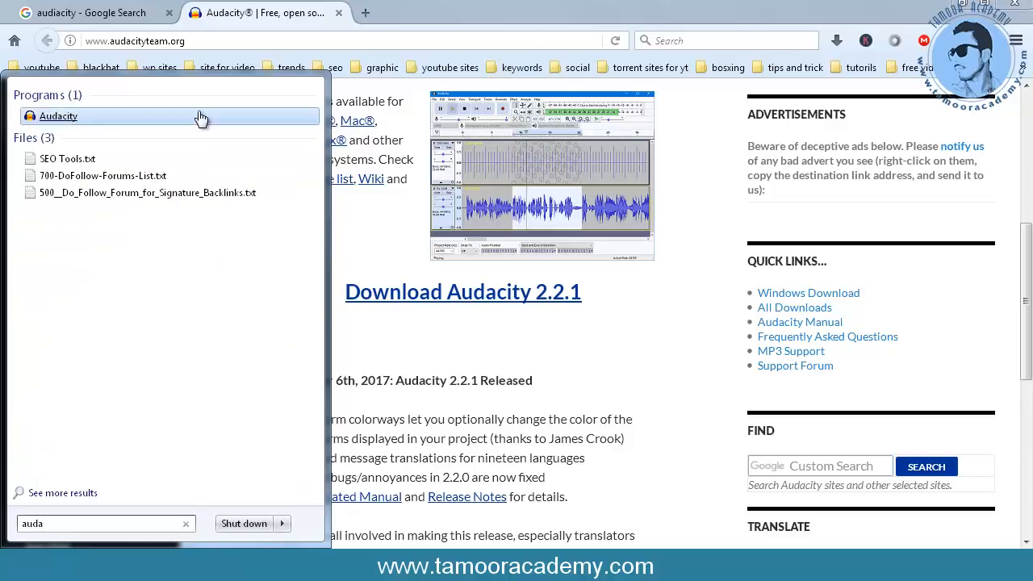
pyautogui.click(70, 119)
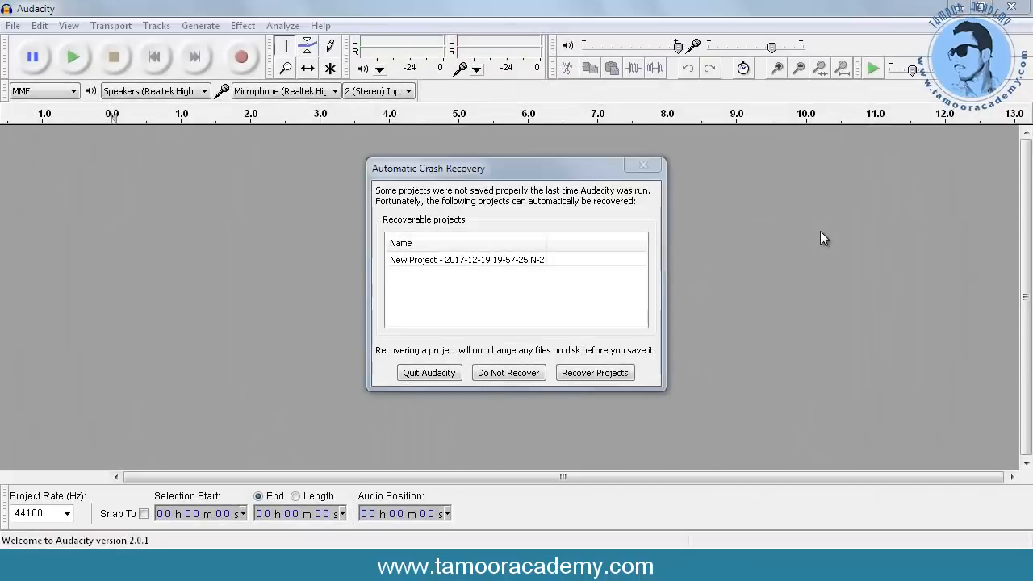
pyautogui.click(523, 374)
pyautogui.click(570, 339)
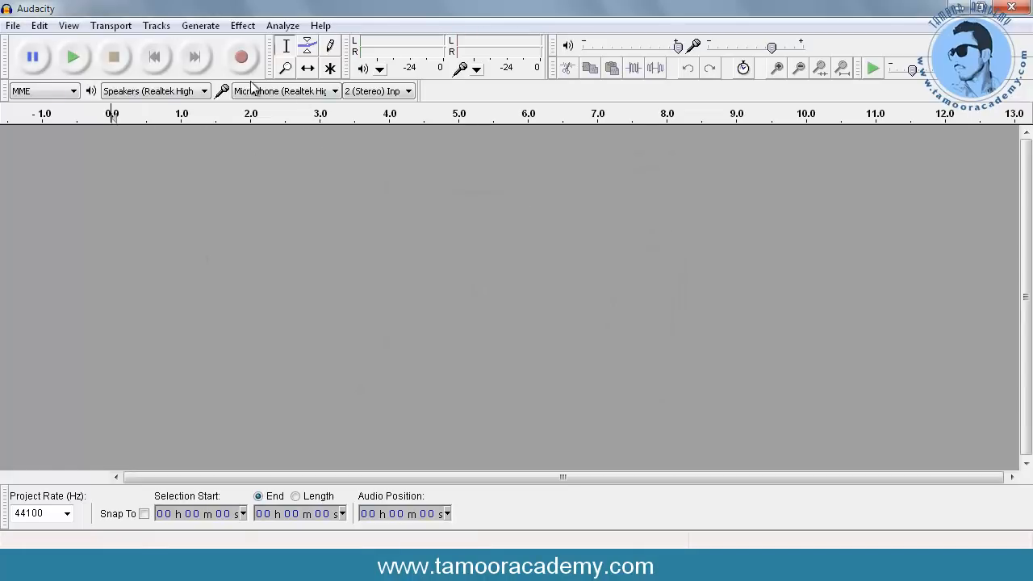
pyautogui.click(13, 26)
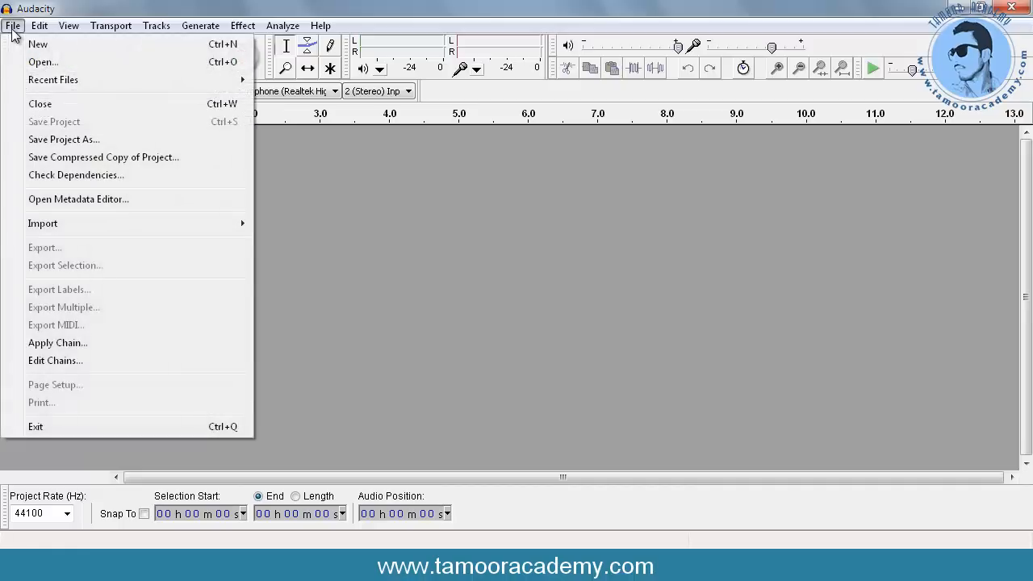
pyautogui.moveTo(207, 229)
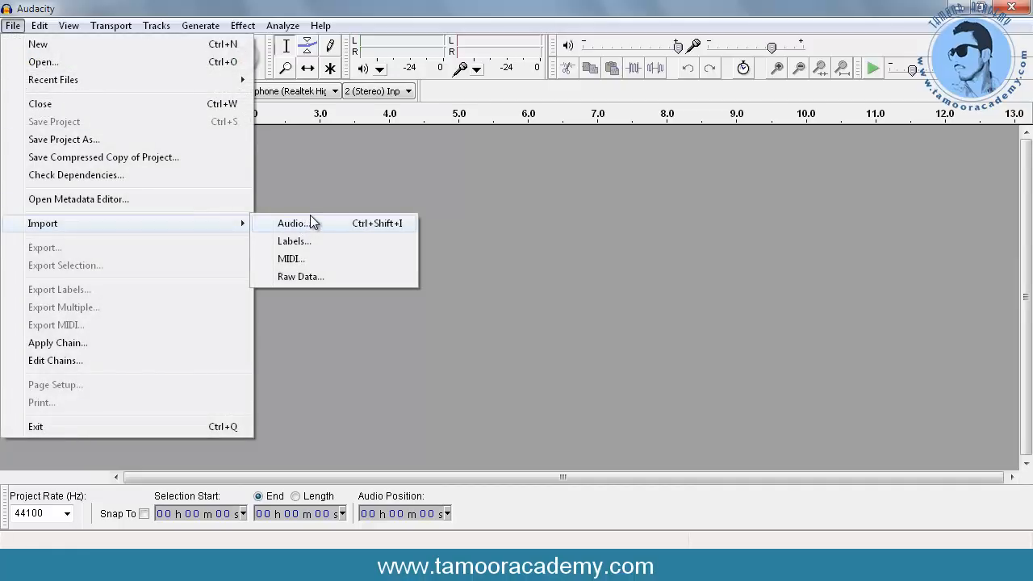
pyautogui.click(425, 188)
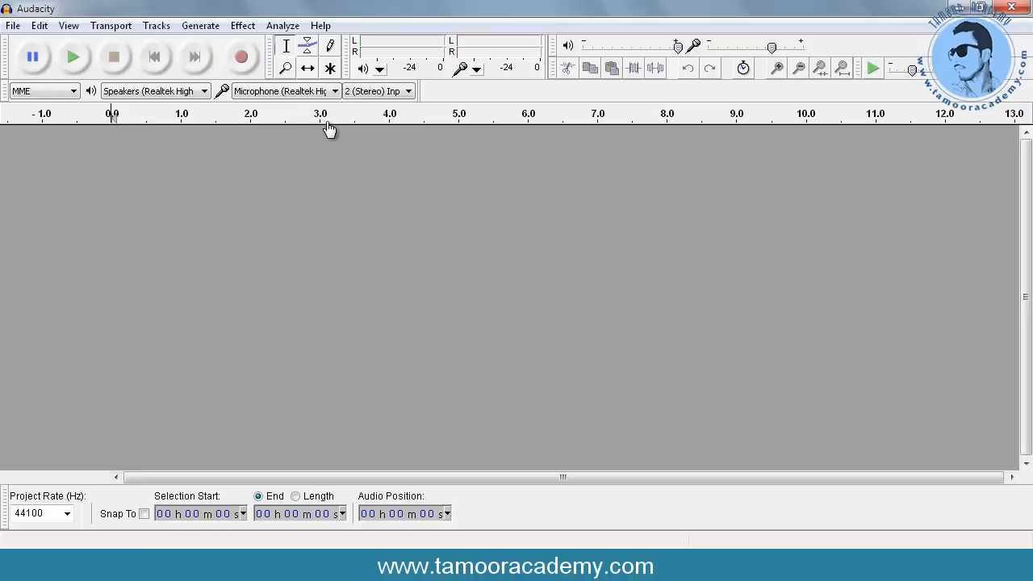
# Step: Choose the Realtek microphone as the recording device
pyautogui.click(284, 91)
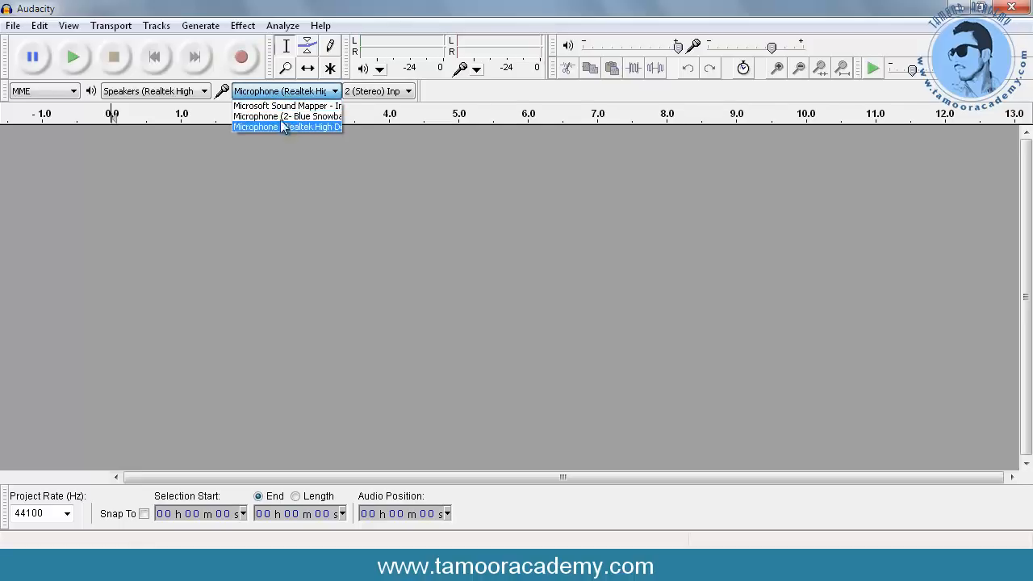
pyautogui.click(273, 128)
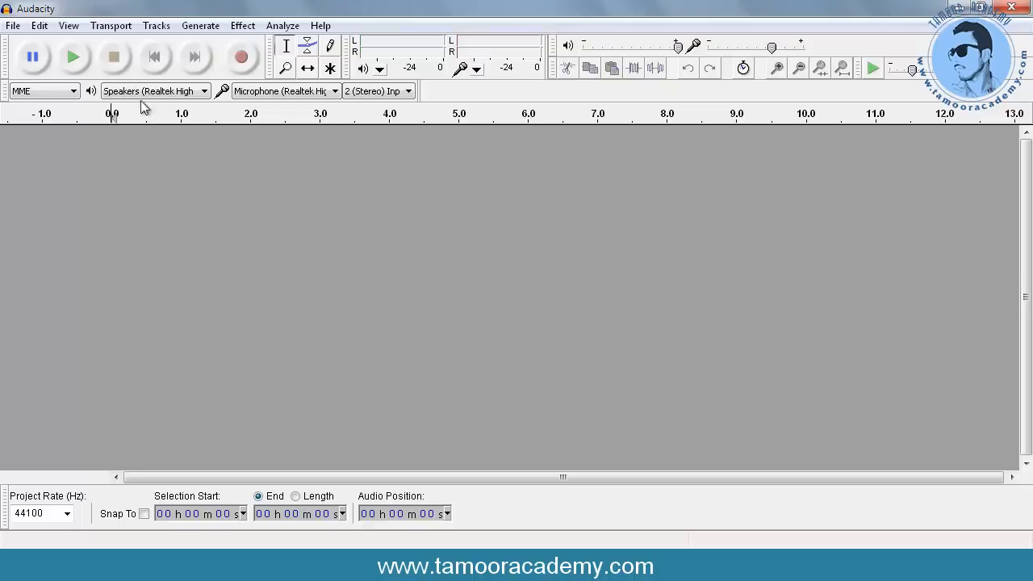
# Step: Import clss.wav from the clss folder on drive D, making a copy of the file before editing
pyautogui.click(13, 25)
pyautogui.moveTo(184, 223)
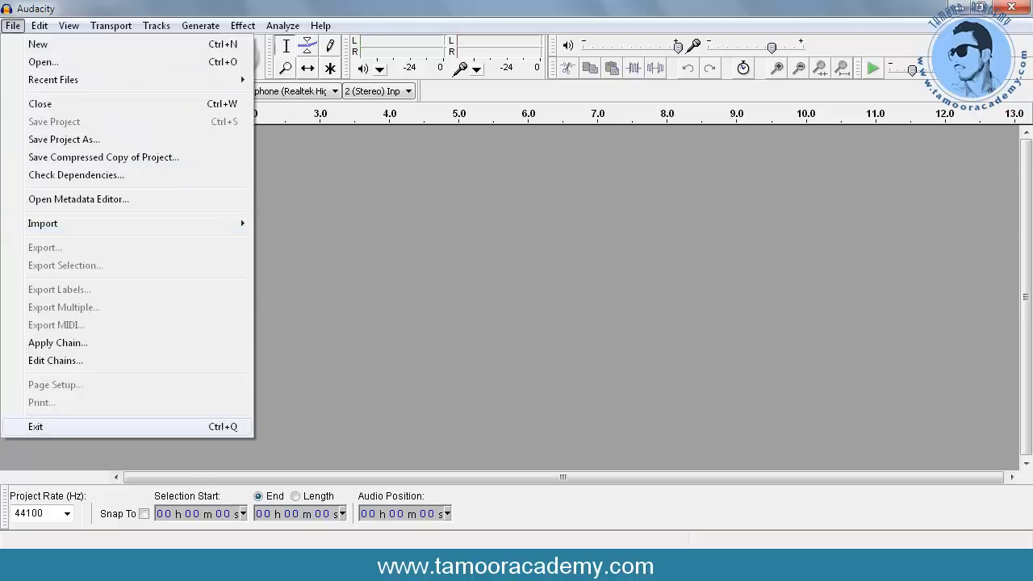
pyautogui.click(158, 565)
pyautogui.doubleClick(202, 15)
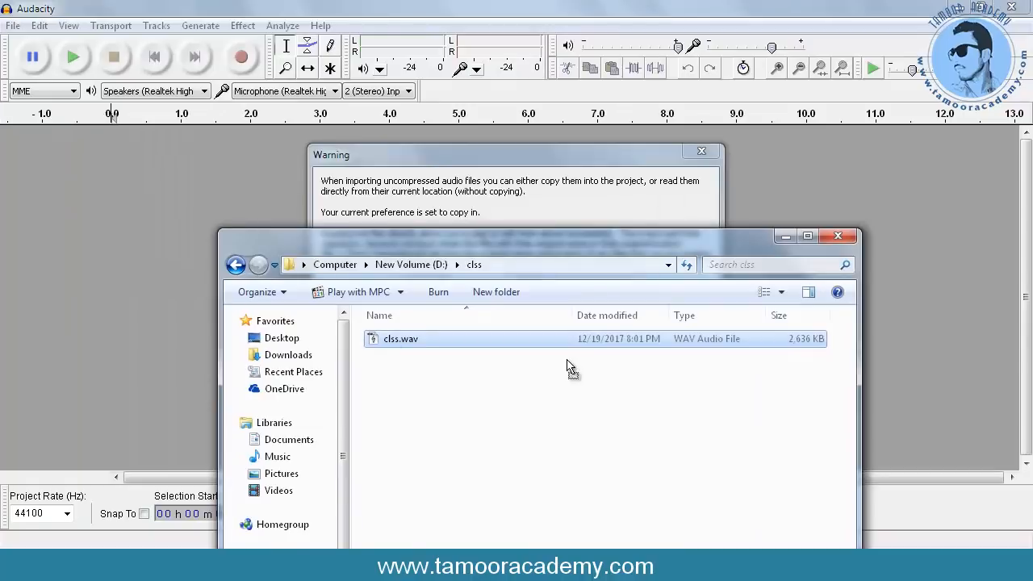
pyautogui.click(789, 239)
pyautogui.moveTo(545, 154); pyautogui.dragTo(431, 117)
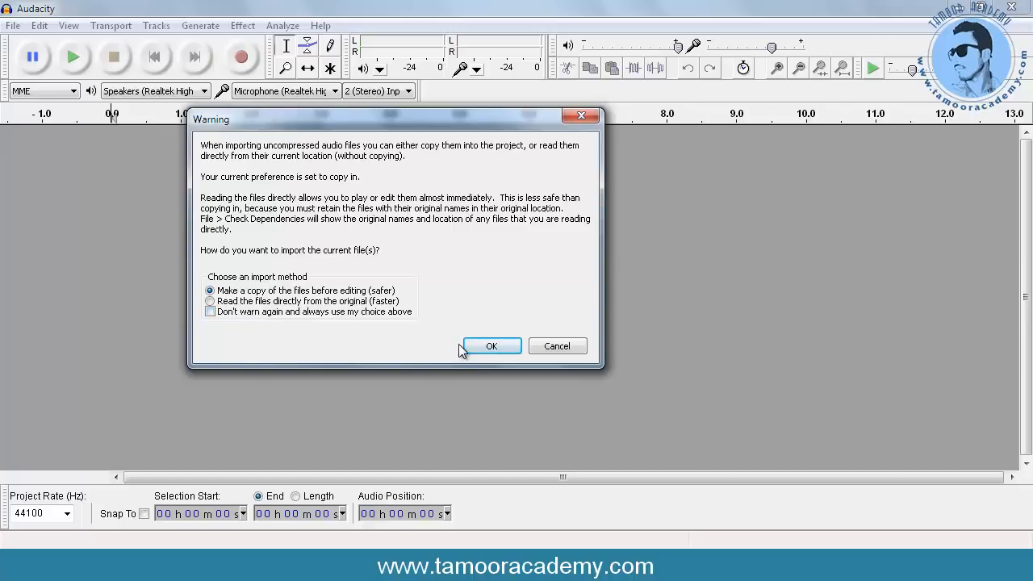
pyautogui.click(485, 346)
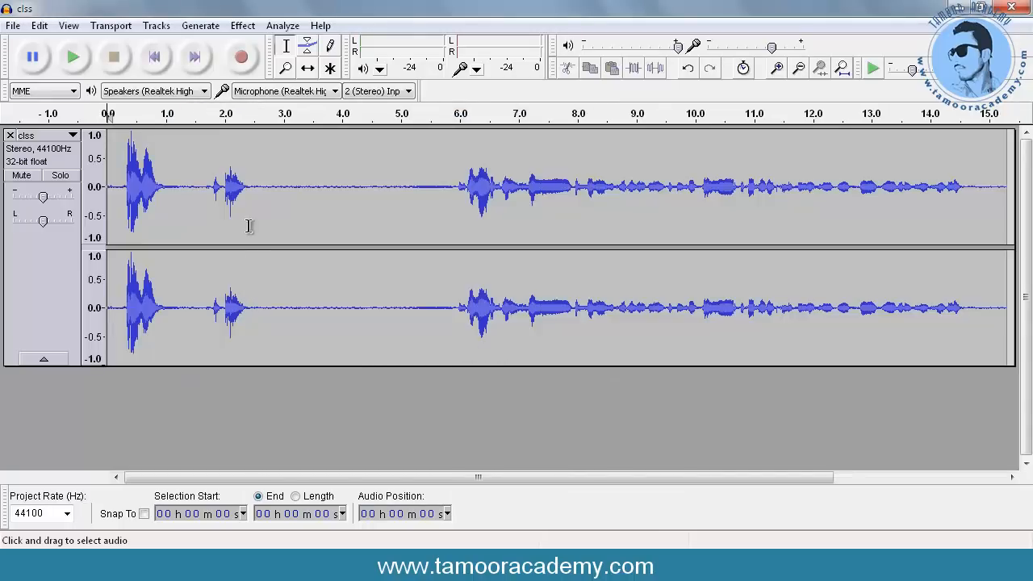
# Step: Inspect the quiet opening of the clss track and play the recording from about 0.3 s, stopping once past 8 s
pyautogui.click(777, 68)
pyautogui.click(778, 69)
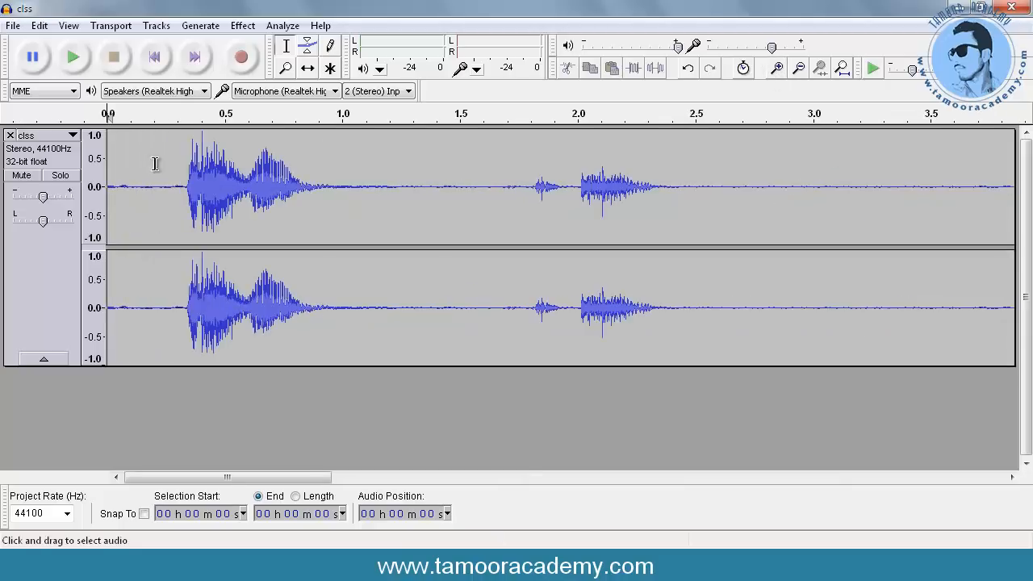
pyautogui.moveTo(162, 167); pyautogui.dragTo(112, 176)
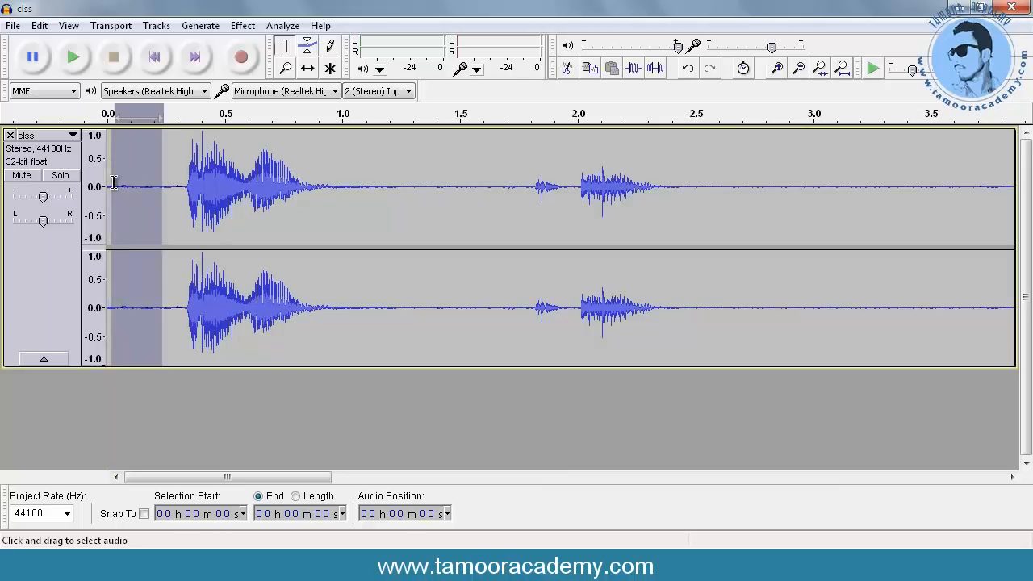
pyautogui.click(188, 111)
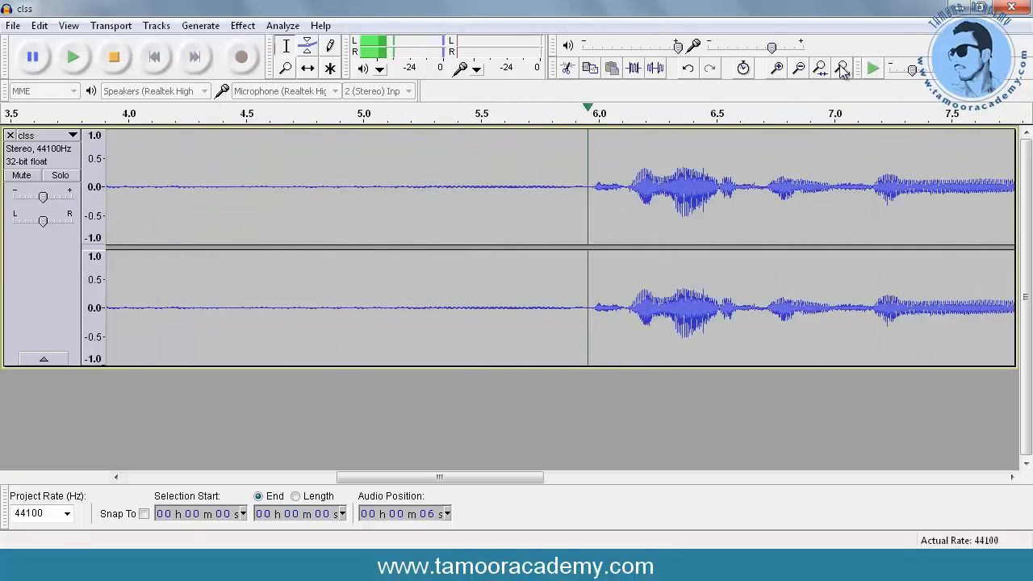
pyautogui.click(799, 69)
pyautogui.click(799, 69)
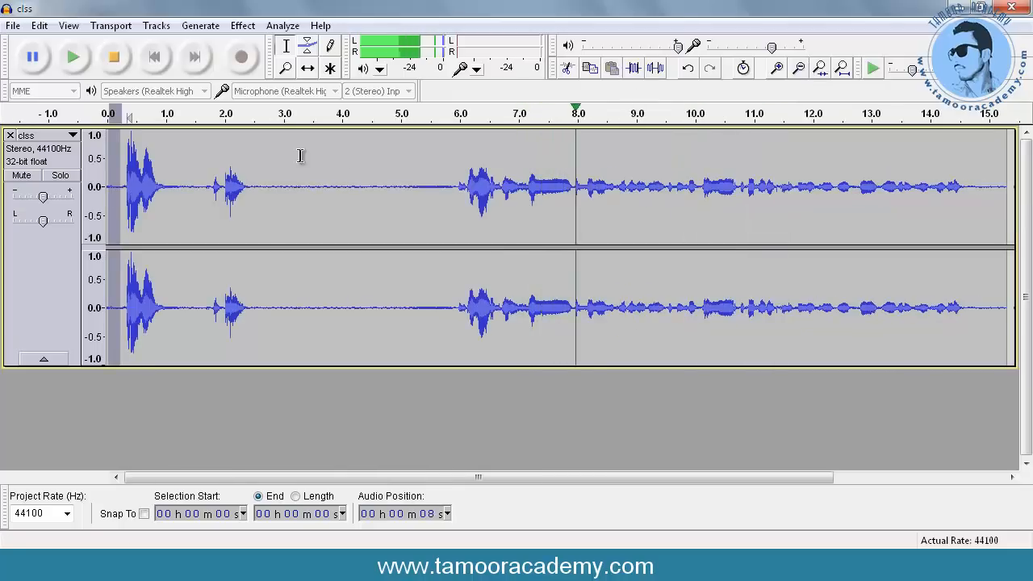
pyautogui.press('space')
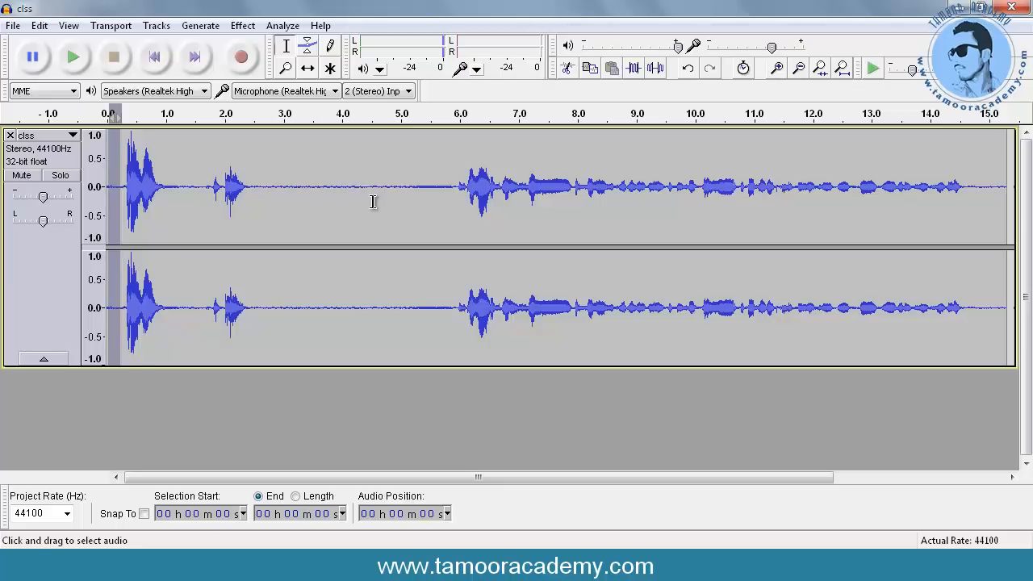
# Step: Get a Noise Removal noise profile from the entire clss track
pyautogui.moveTo(406, 183); pyautogui.dragTo(293, 186)
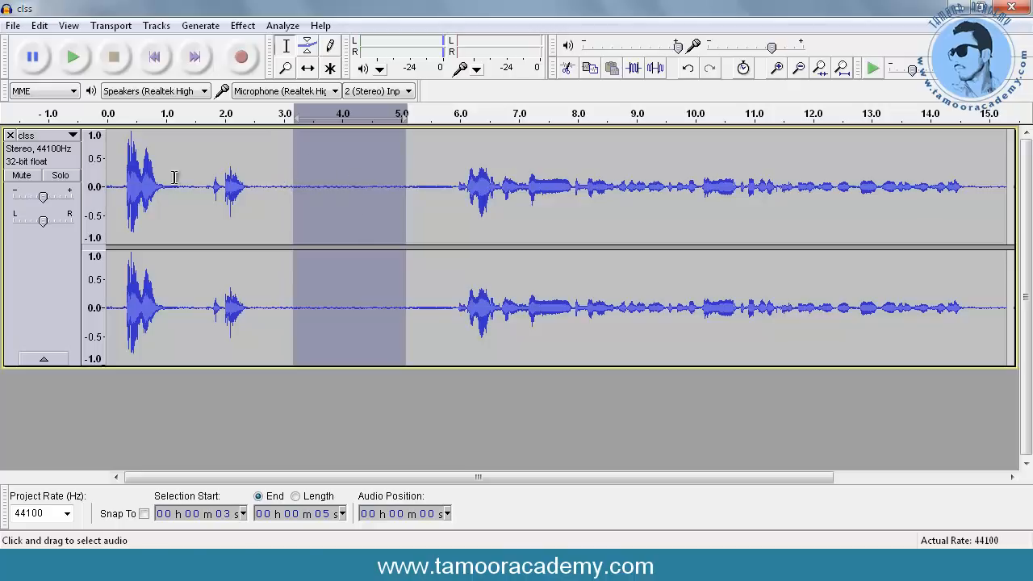
pyautogui.click(35, 273)
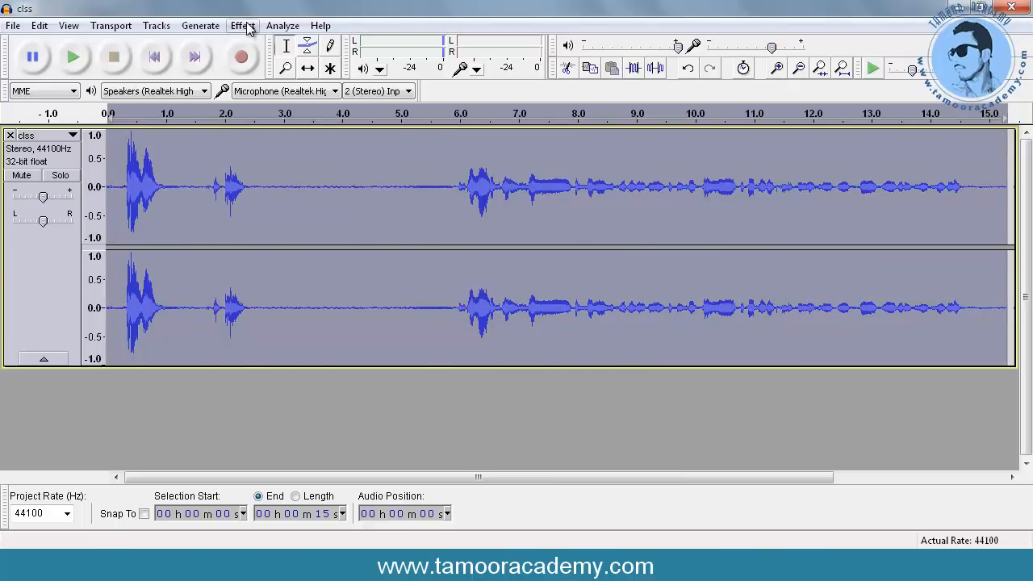
pyautogui.click(293, 381)
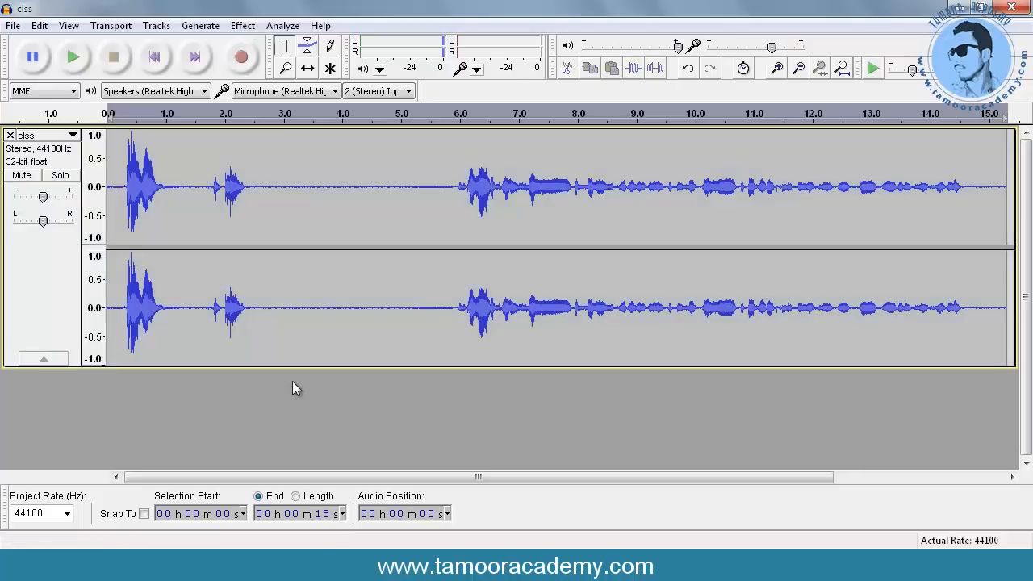
pyautogui.click(242, 26)
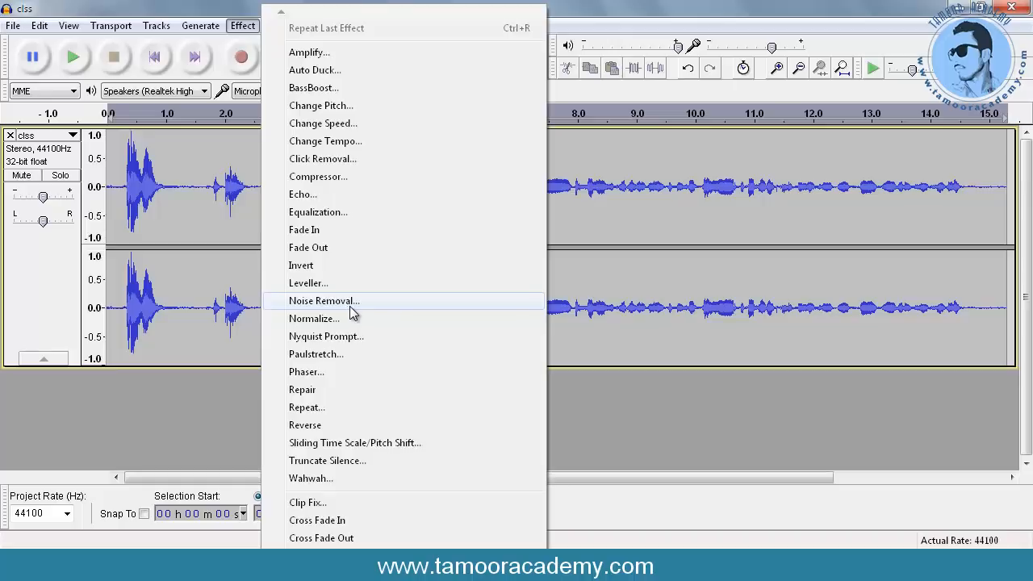
pyautogui.click(349, 304)
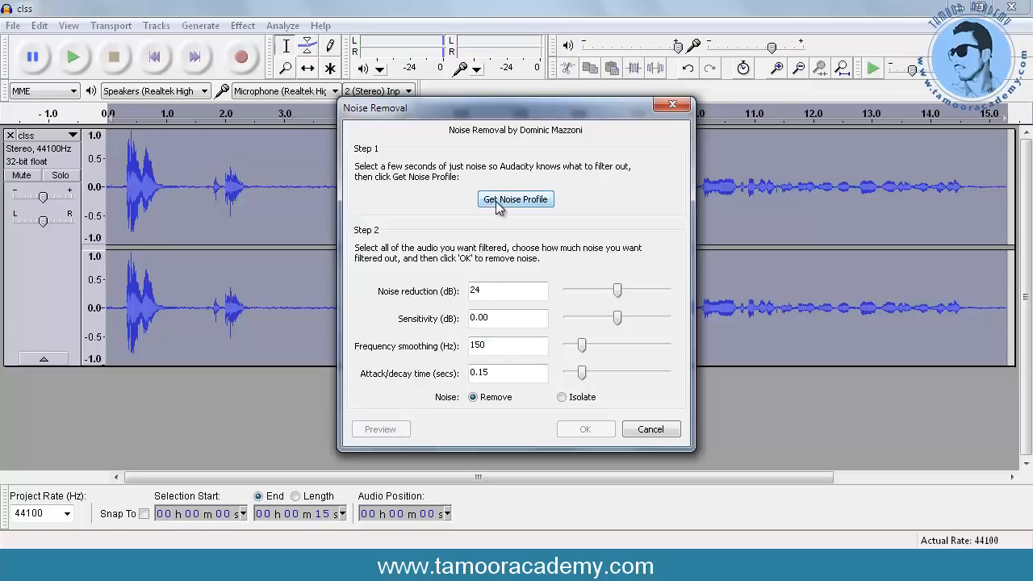
pyautogui.click(494, 201)
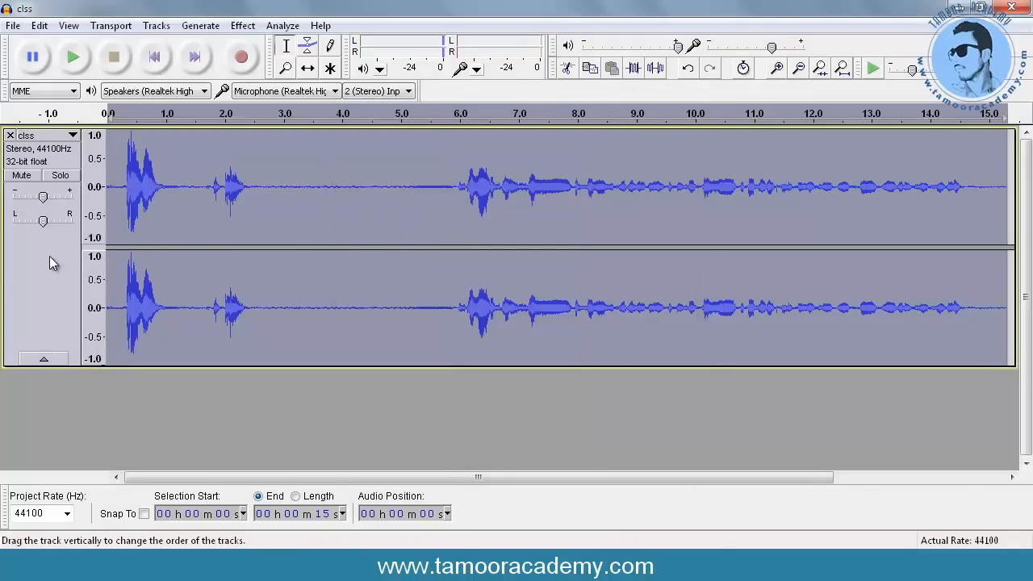
# Step: Select the quiet stretch from about 3.6 to 4.6 s and get its noise profile with Noise Removal
pyautogui.moveTo(378, 176); pyautogui.dragTo(322, 178)
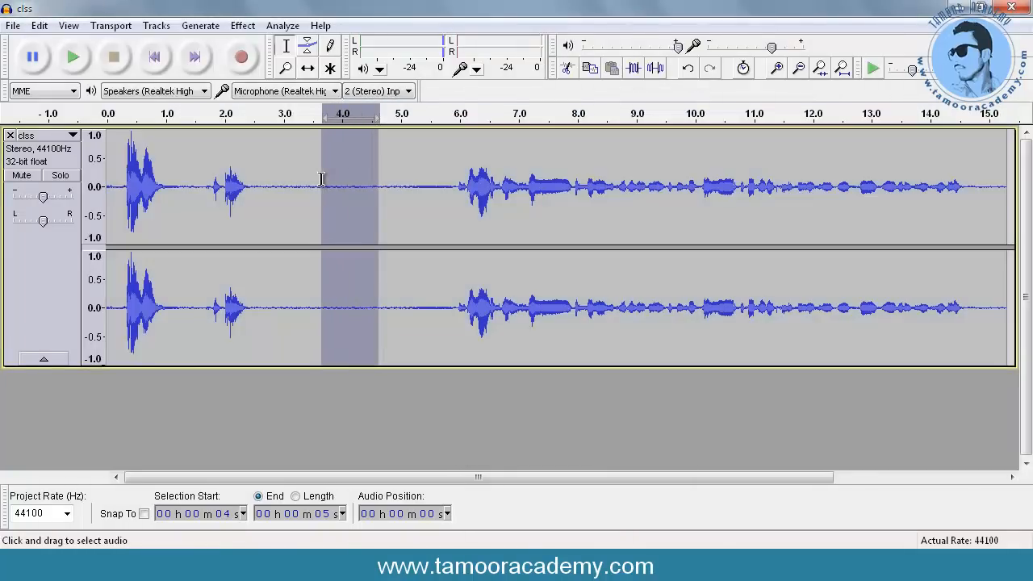
pyautogui.click(243, 25)
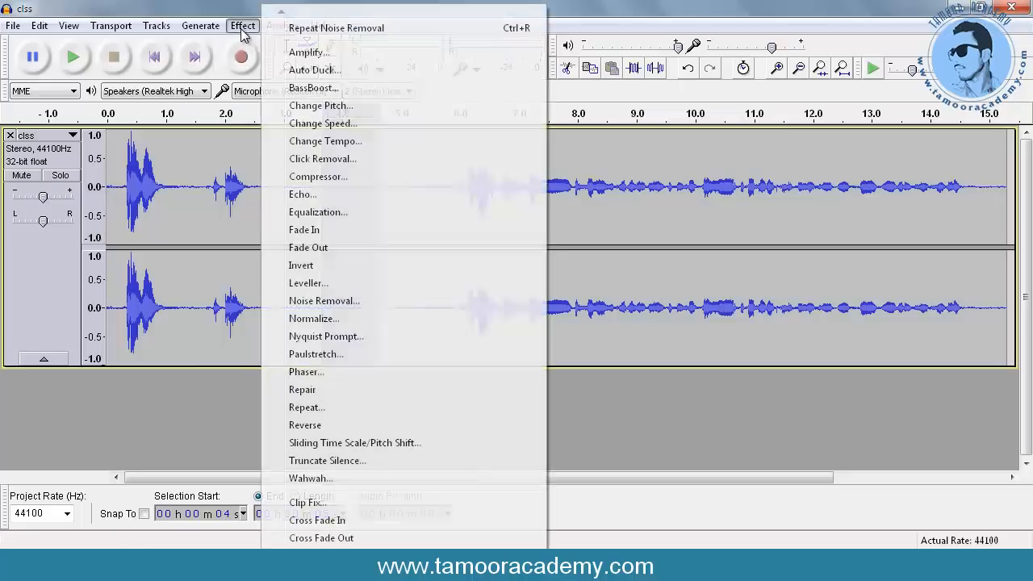
pyautogui.click(329, 302)
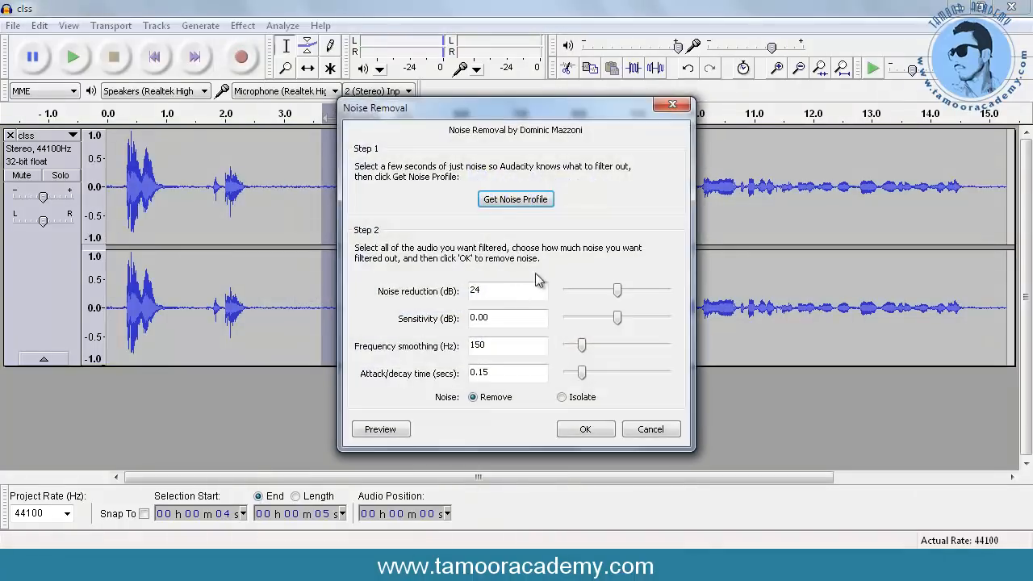
pyautogui.click(515, 199)
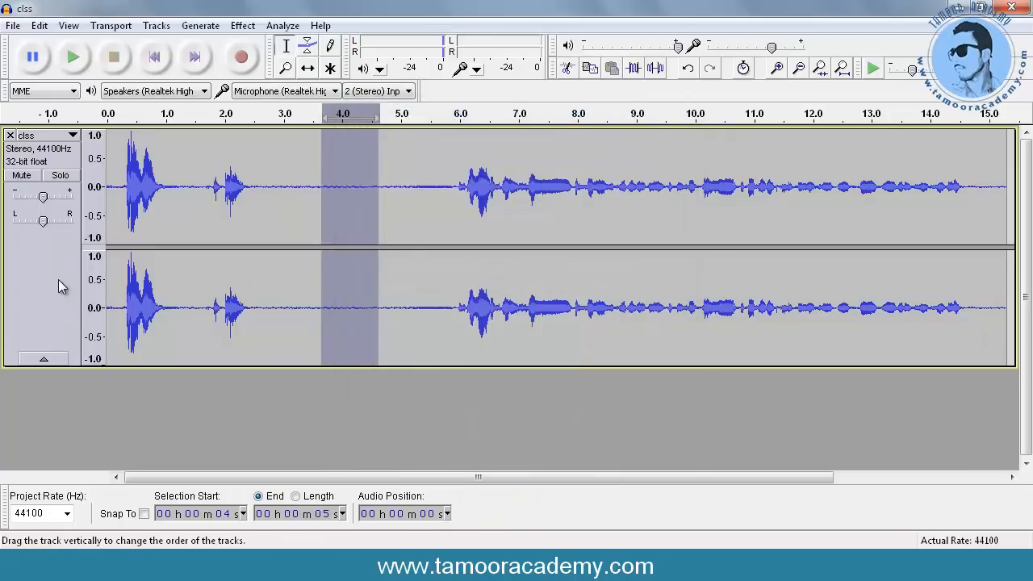
# Step: Apply Noise Removal to the whole track with 24 dB noise reduction and 0.00 dB sensitivity, and play the result from about 3 s
pyautogui.click(50, 279)
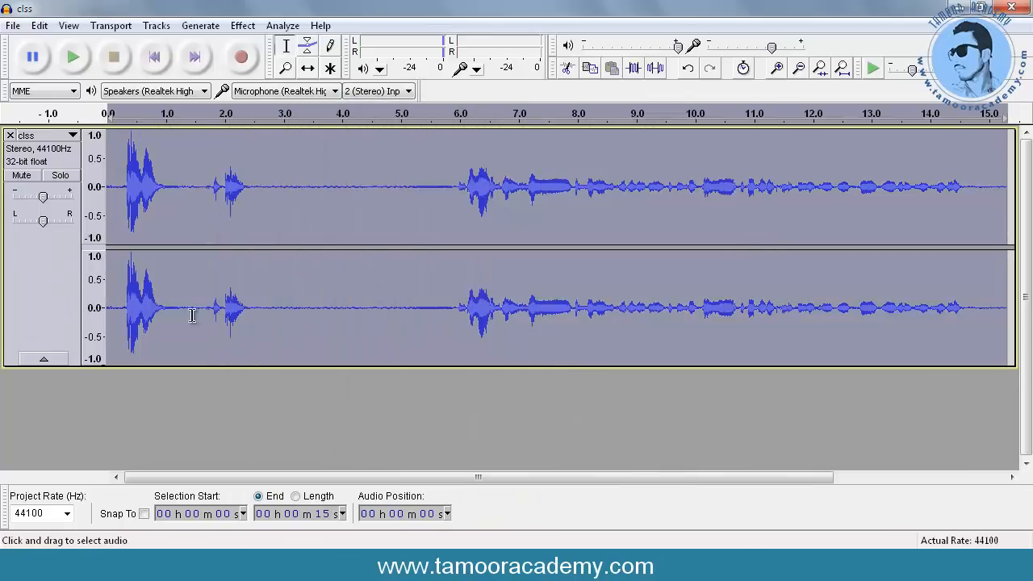
pyautogui.click(244, 26)
pyautogui.click(324, 301)
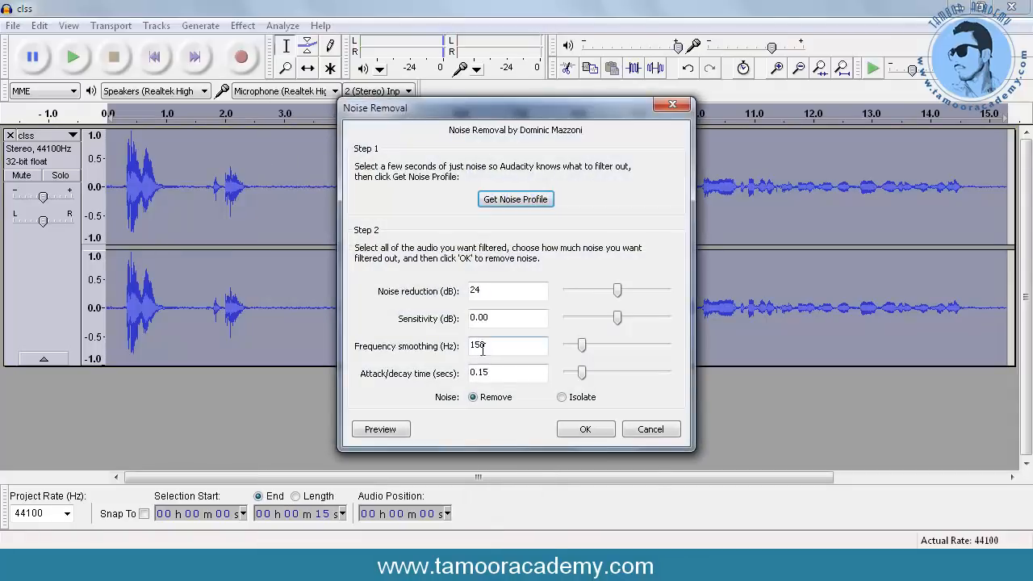
pyautogui.click(583, 428)
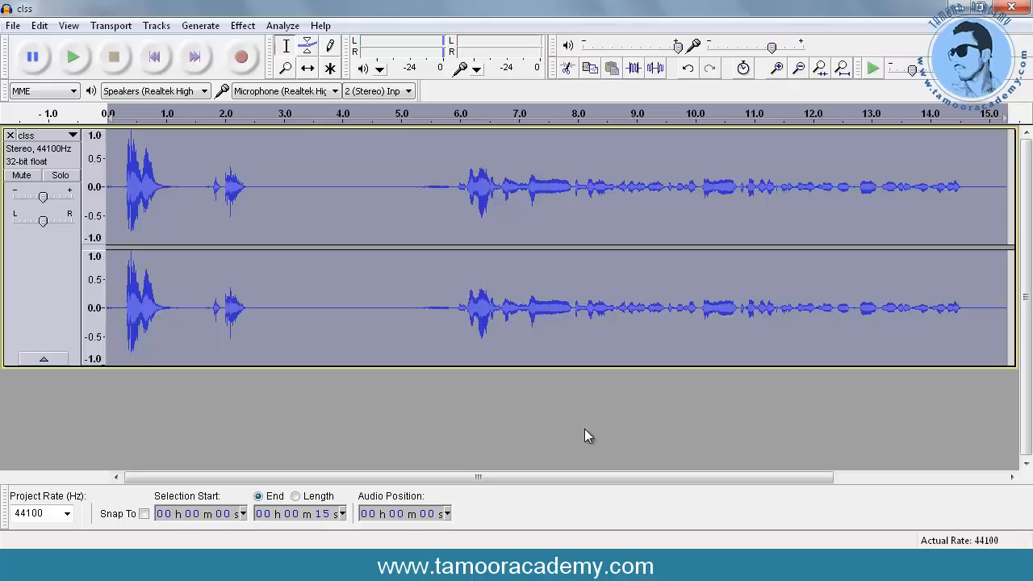
pyautogui.click(282, 116)
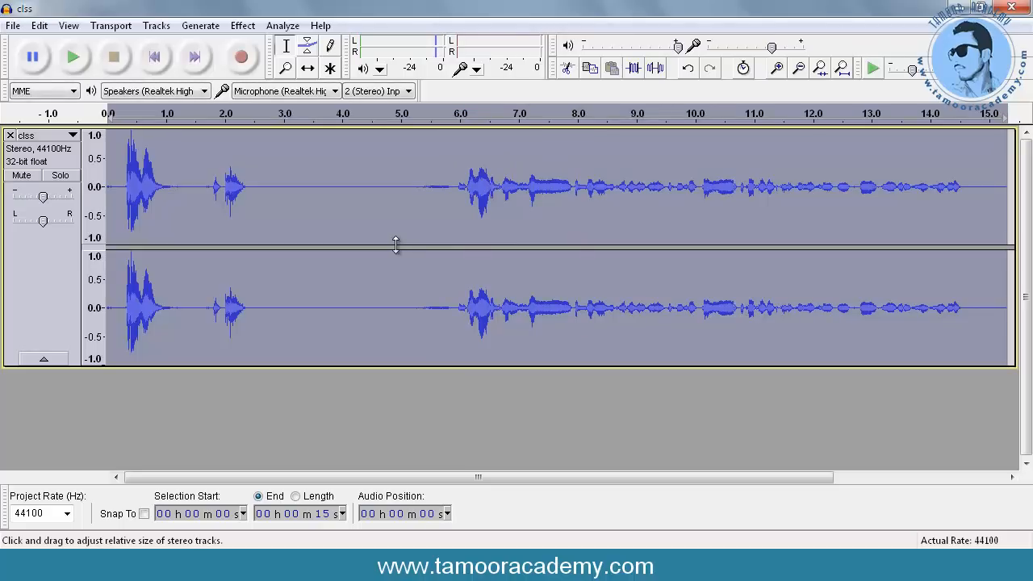
# Step: Get a Noise Removal noise profile from the quiet stretch at about 3.4 to 4.7 s, and select the entire clss track
pyautogui.moveTo(381, 201); pyautogui.dragTo(309, 185)
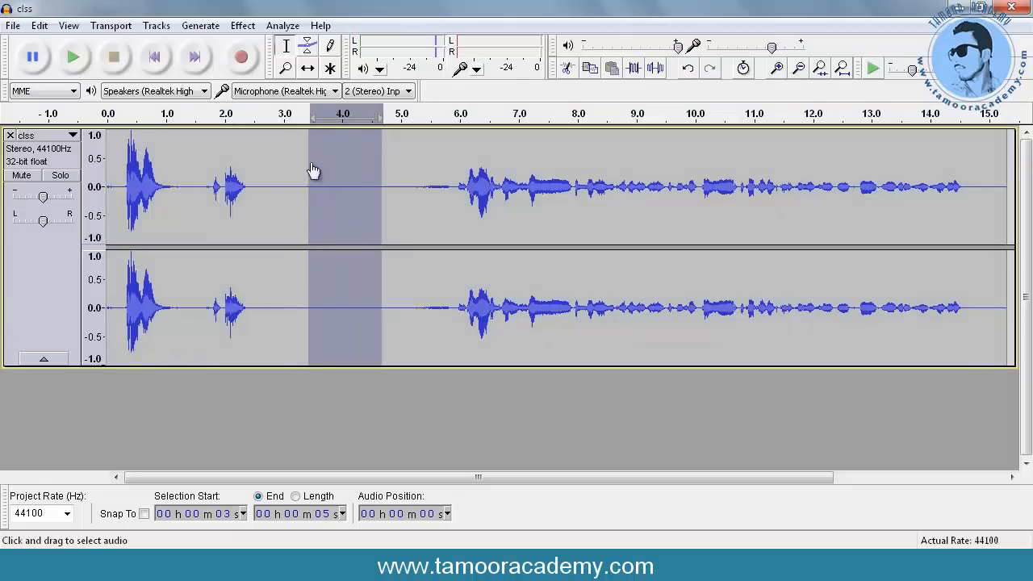
pyautogui.click(243, 25)
pyautogui.click(379, 301)
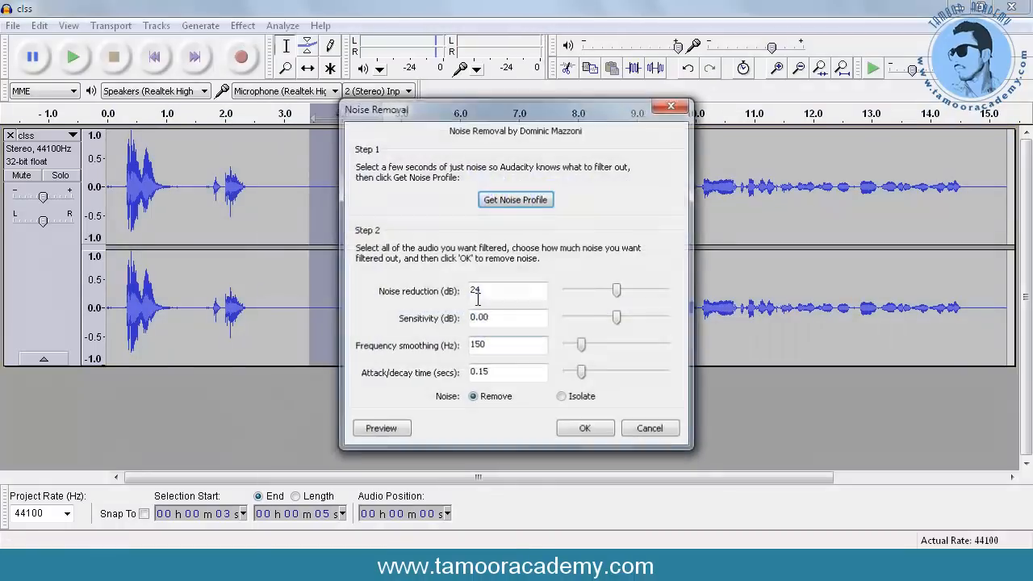
pyautogui.click(515, 199)
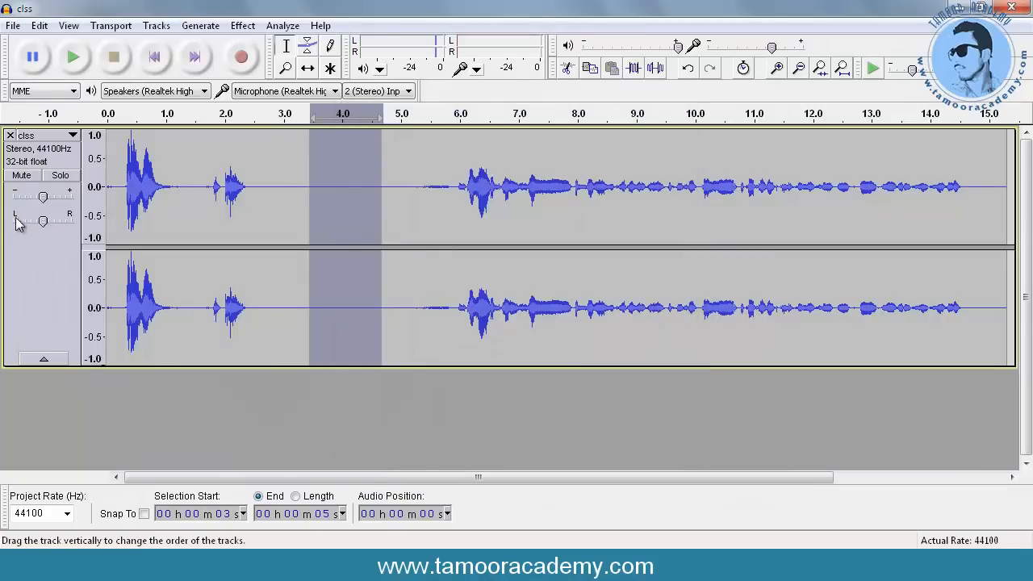
pyautogui.click(48, 260)
pyautogui.click(243, 25)
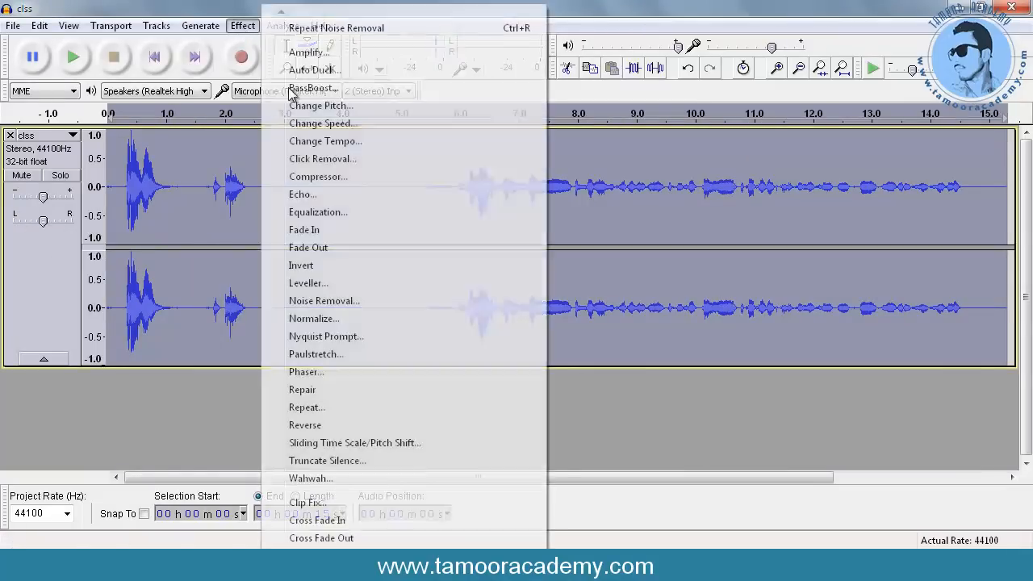
pyautogui.click(380, 301)
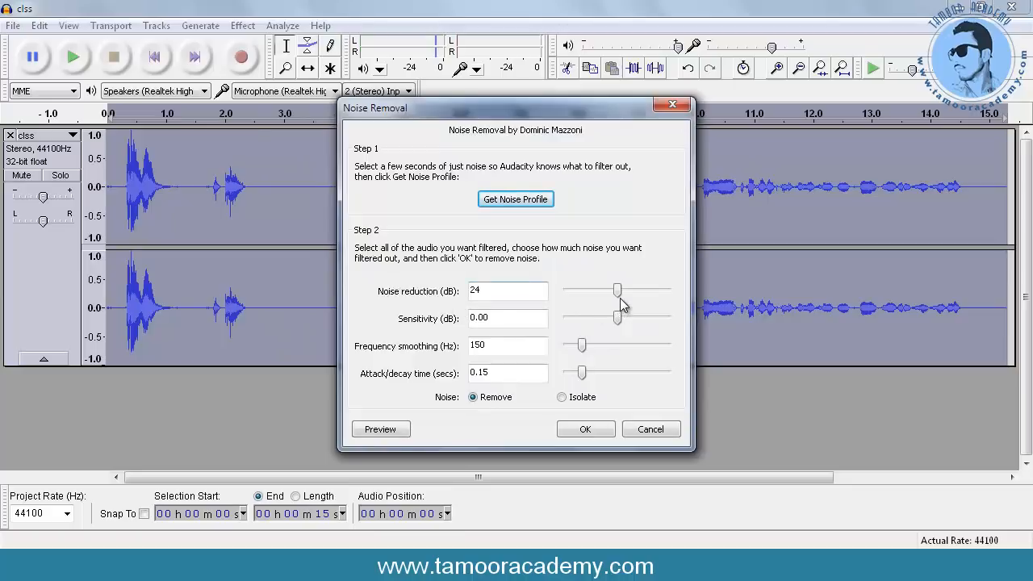
pyautogui.moveTo(618, 292)
pyautogui.mouseDown()
pyautogui.moveTo(671, 295)
pyautogui.moveTo(632, 300)
pyautogui.mouseUp()
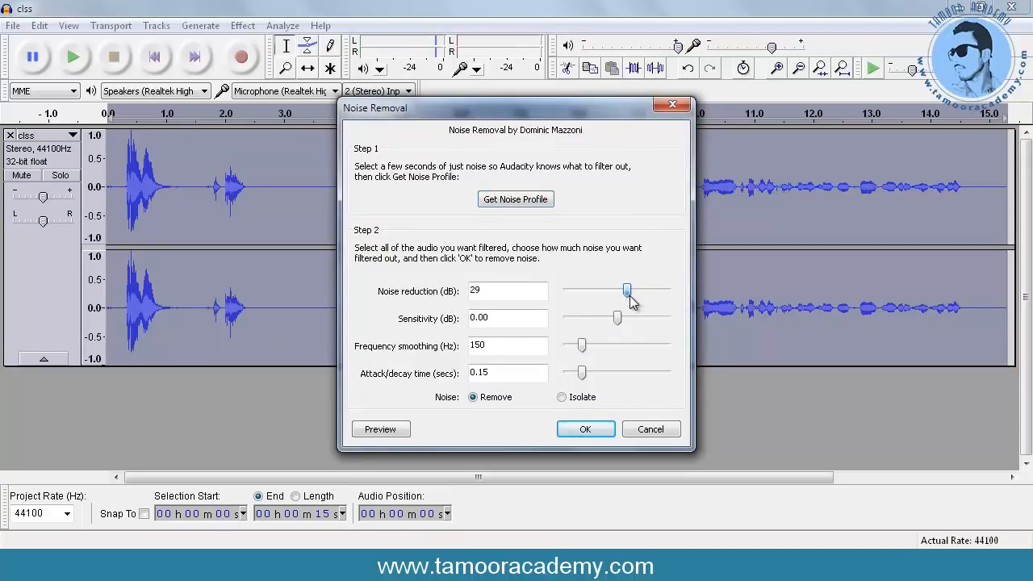
pyautogui.moveTo(582, 347); pyautogui.dragTo(470, 358)
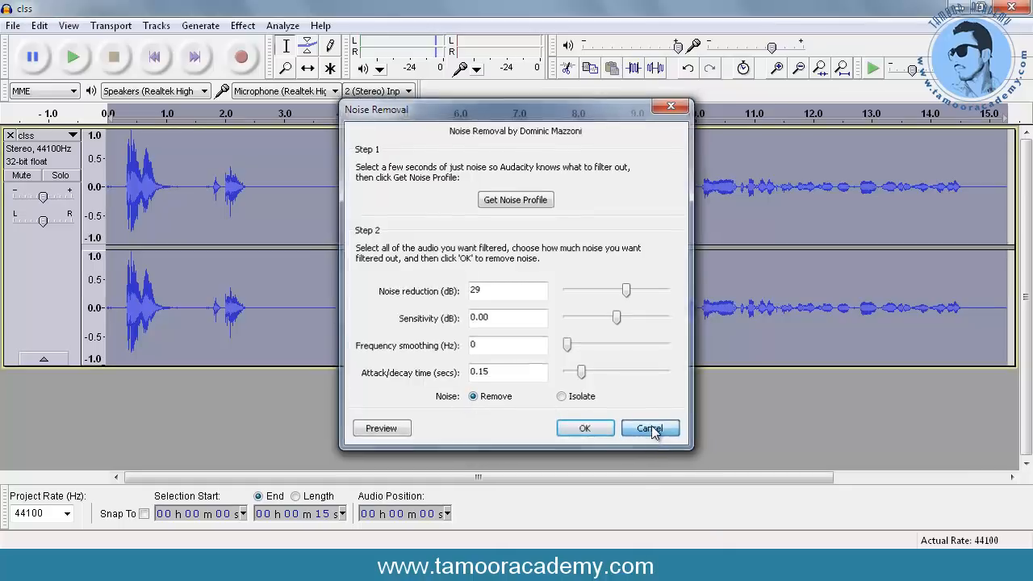
pyautogui.click(653, 430)
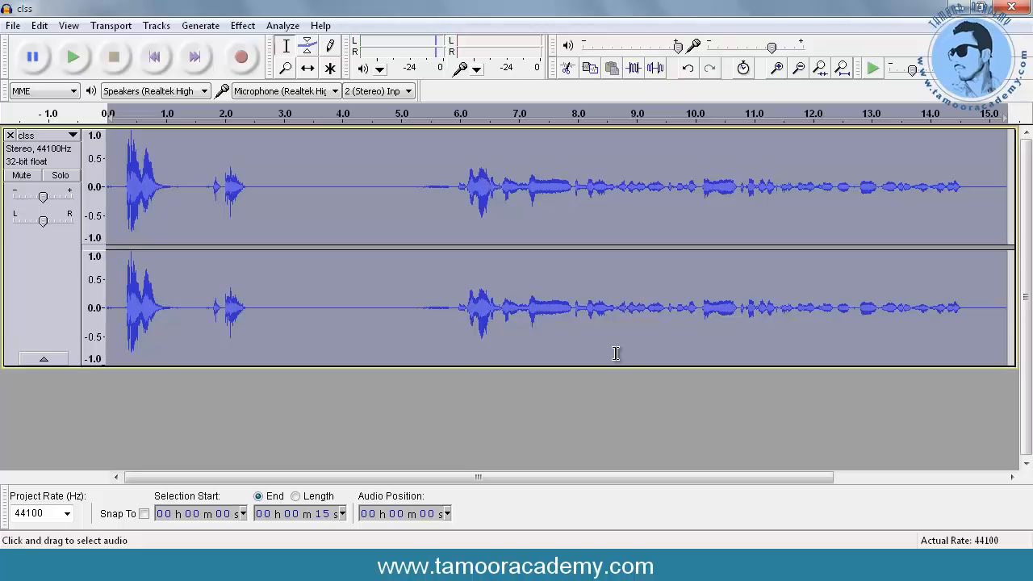
# Step: Amplify the whole track by 0.1 dB and play the result from about 5.5 s, stopping after a short listen
pyautogui.click(243, 25)
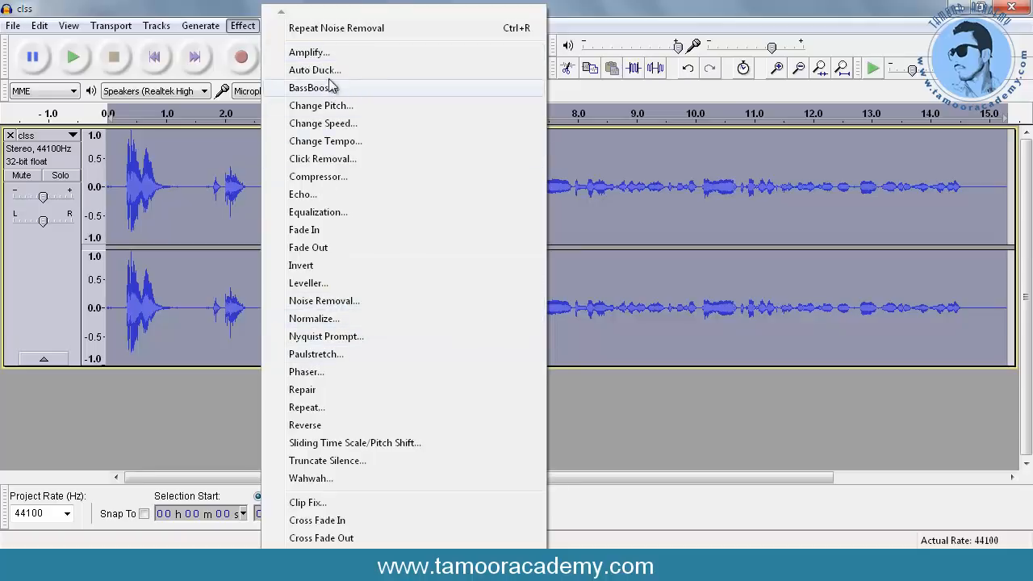
pyautogui.click(315, 52)
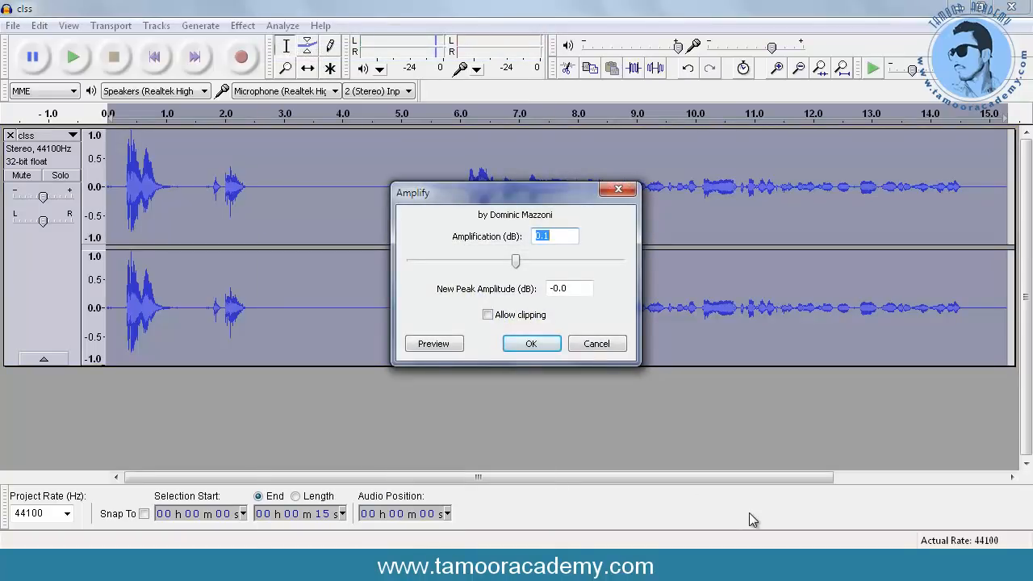
pyautogui.click(543, 345)
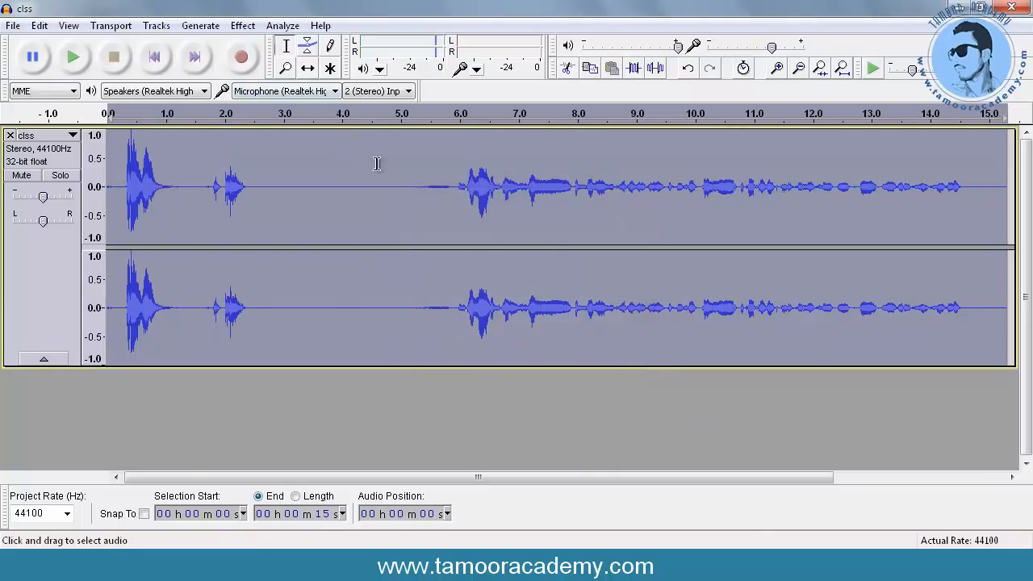
pyautogui.click(434, 118)
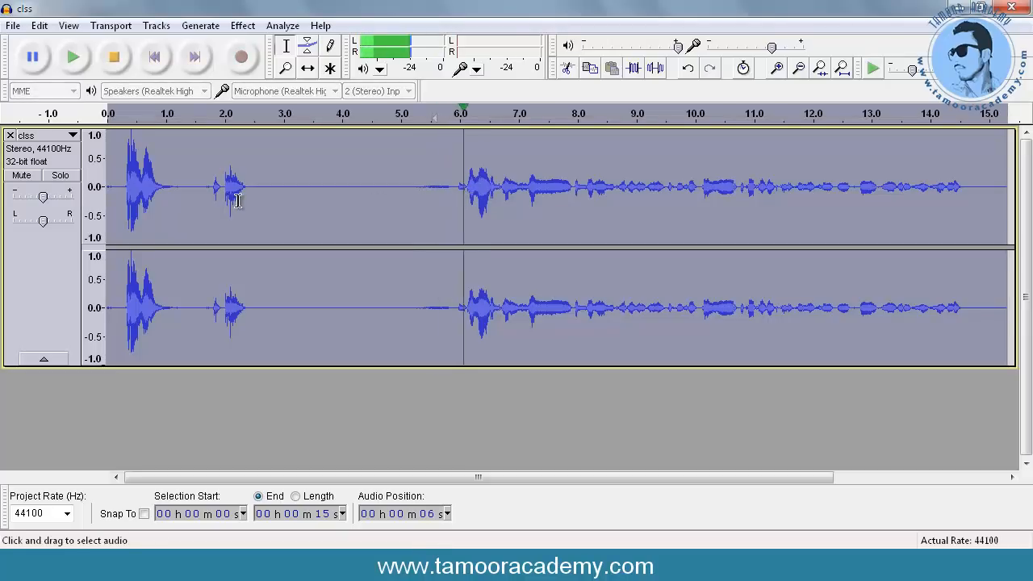
pyautogui.click(114, 57)
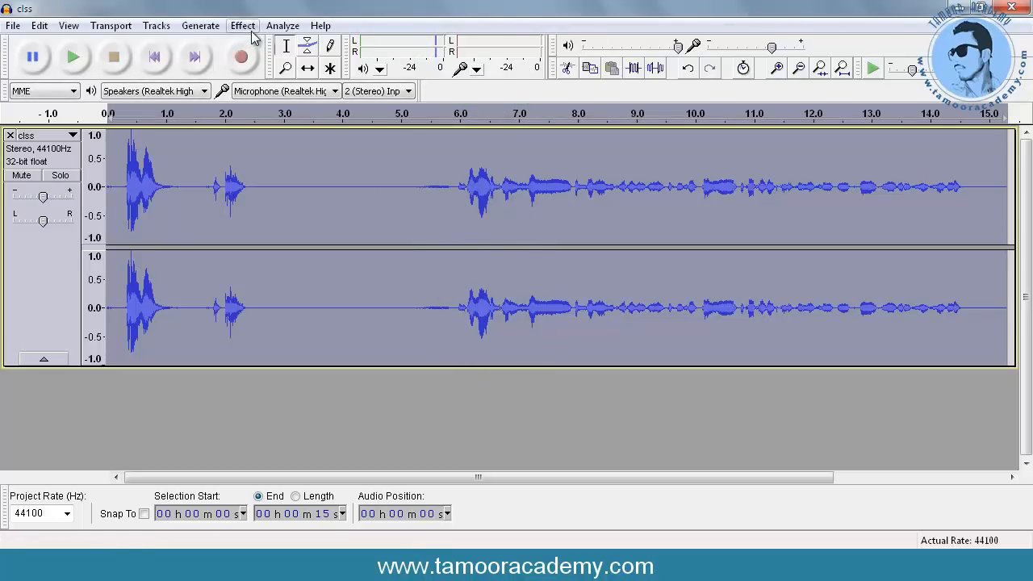
# Step: Open Equalization for the whole track, check the Graphic EQ mode, return to Draw Curves, and set the graph's range to +23 dB to -17 dB
pyautogui.click(250, 29)
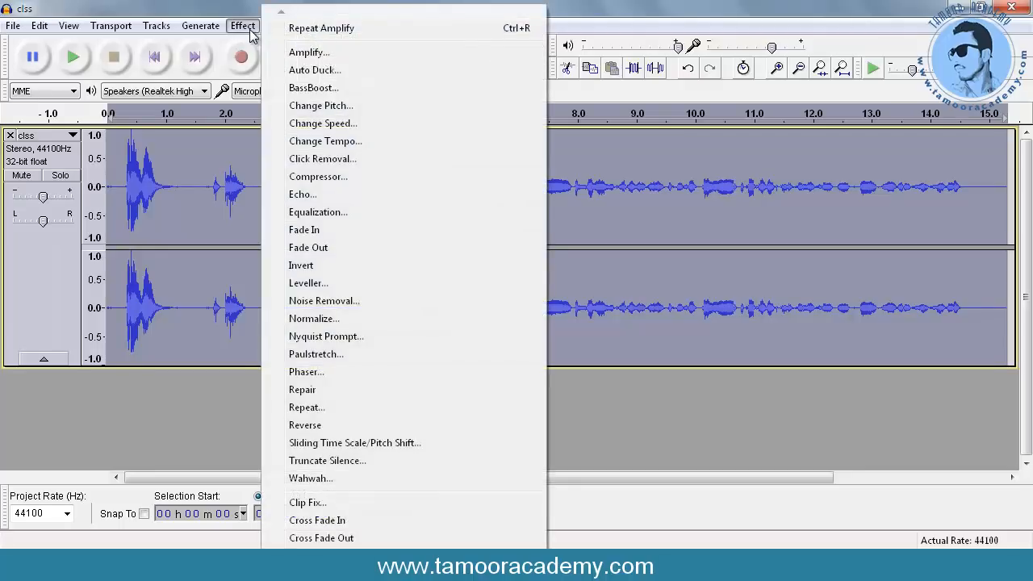
pyautogui.click(335, 215)
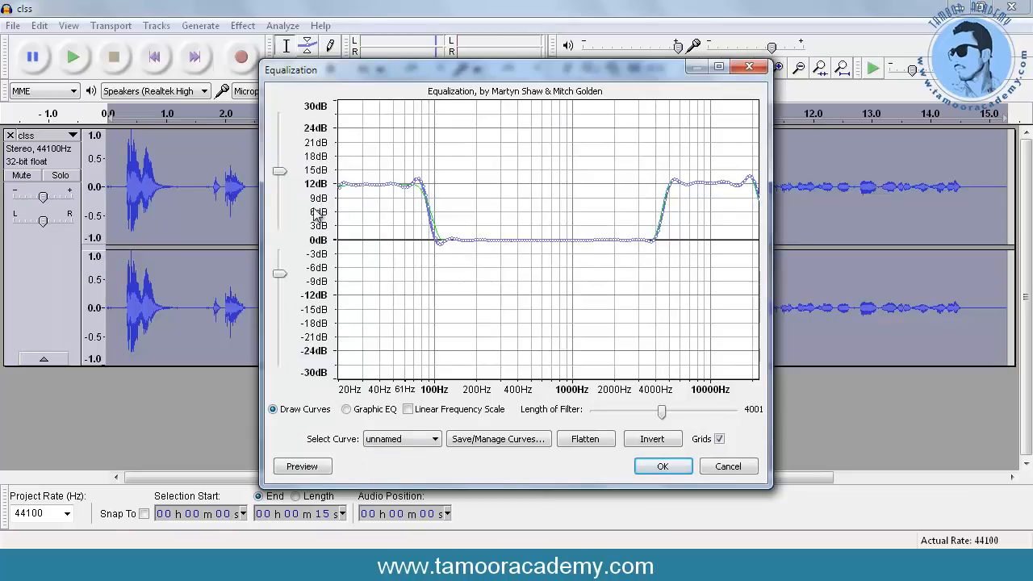
pyautogui.click(388, 412)
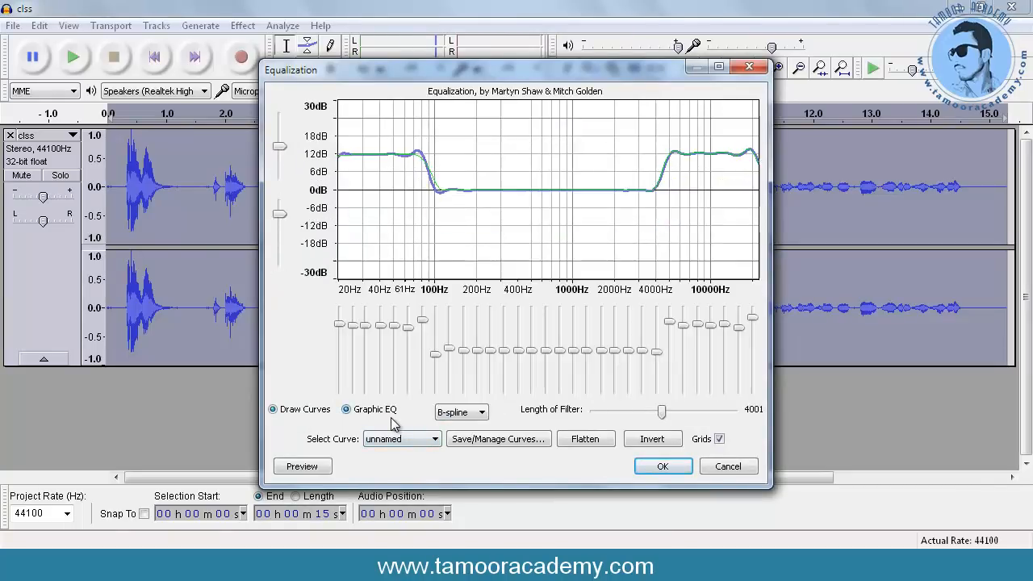
pyautogui.click(319, 411)
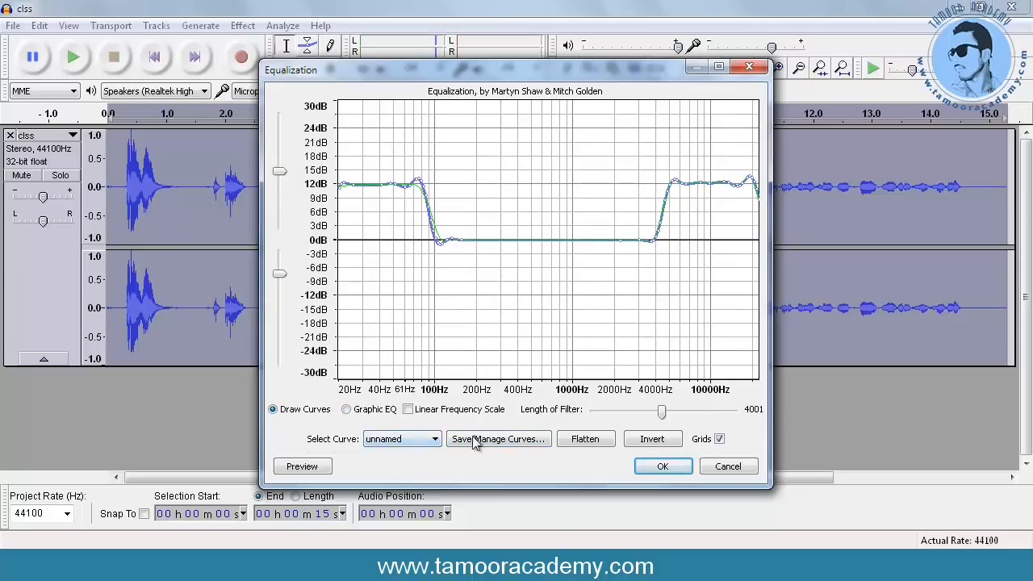
pyautogui.moveTo(279, 169); pyautogui.dragTo(279, 184)
pyautogui.moveTo(280, 273); pyautogui.dragTo(279, 260)
pyautogui.moveTo(410, 185)
pyautogui.mouseDown()
pyautogui.moveTo(393, 260)
pyautogui.moveTo(404, 189)
pyautogui.mouseUp()
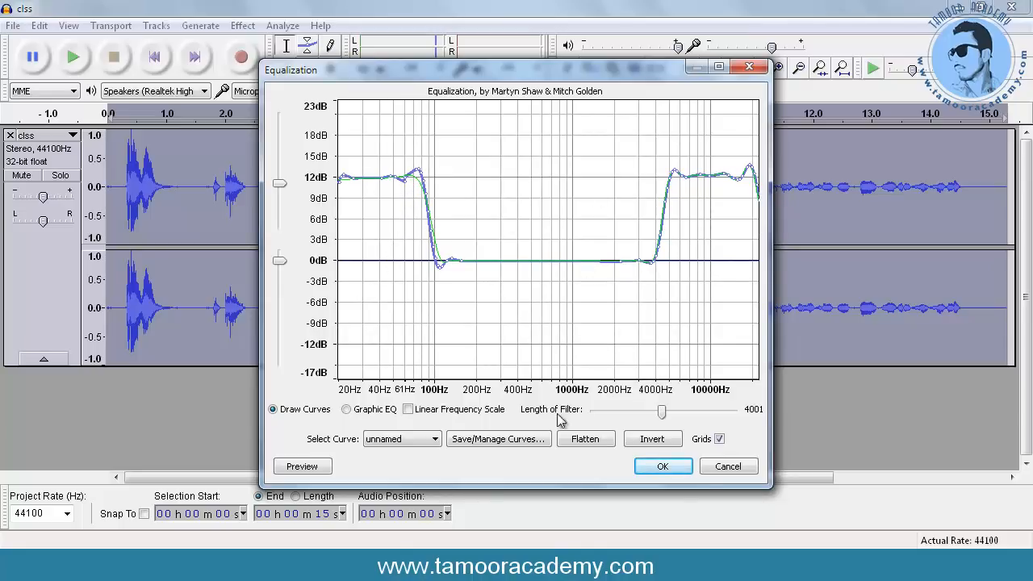
# Step: Load the Bass Boost equalization curve and raise its 100 Hz point to about 12 dB
pyautogui.click(430, 446)
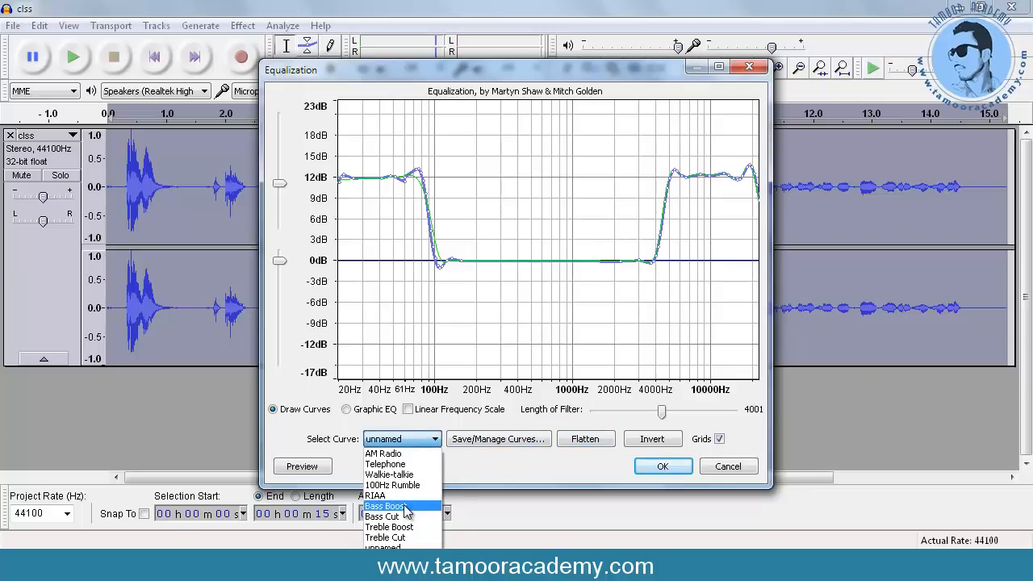
pyautogui.click(406, 506)
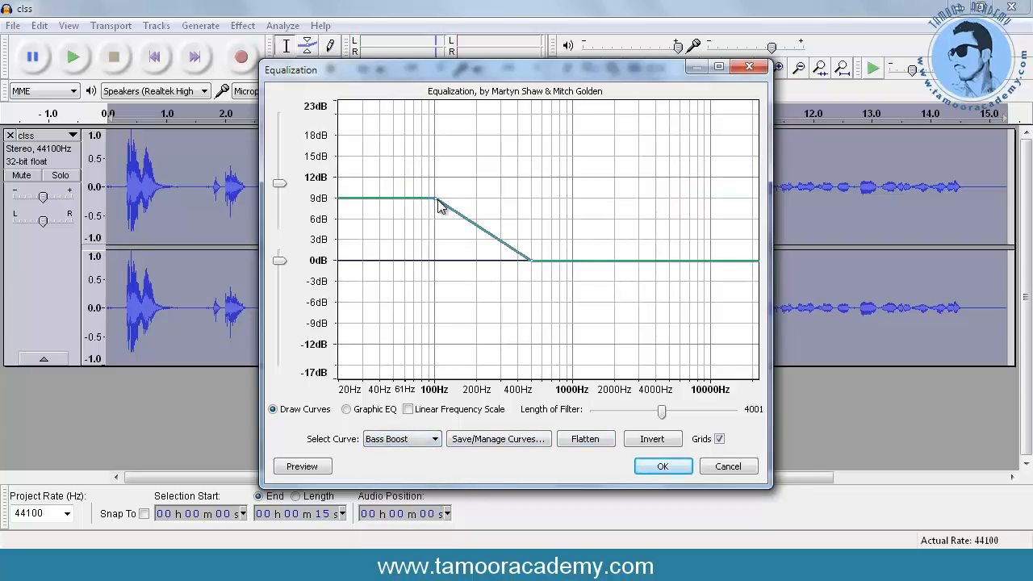
pyautogui.moveTo(436, 204); pyautogui.dragTo(439, 177)
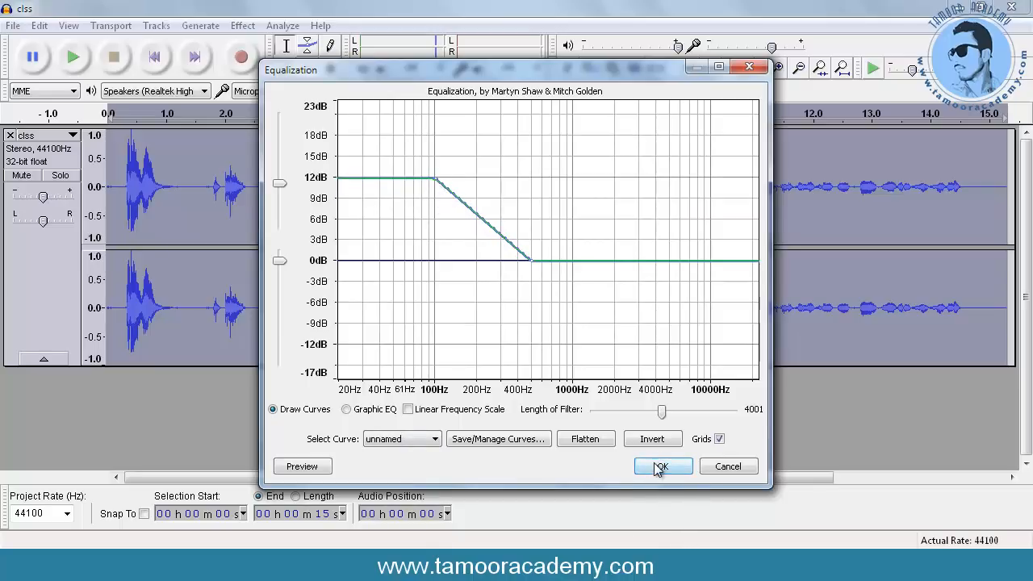
# Step: Reload the Bass Boost curve, raise its points near 100 Hz and 4000 Hz to about 12 dB each, and apply the Equalization
pyautogui.click(433, 439)
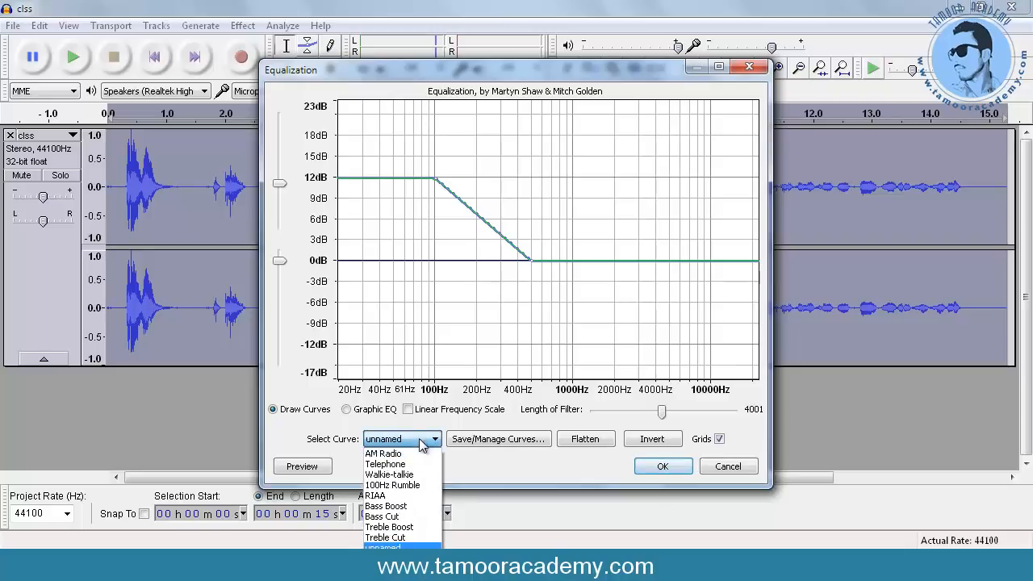
pyautogui.click(387, 507)
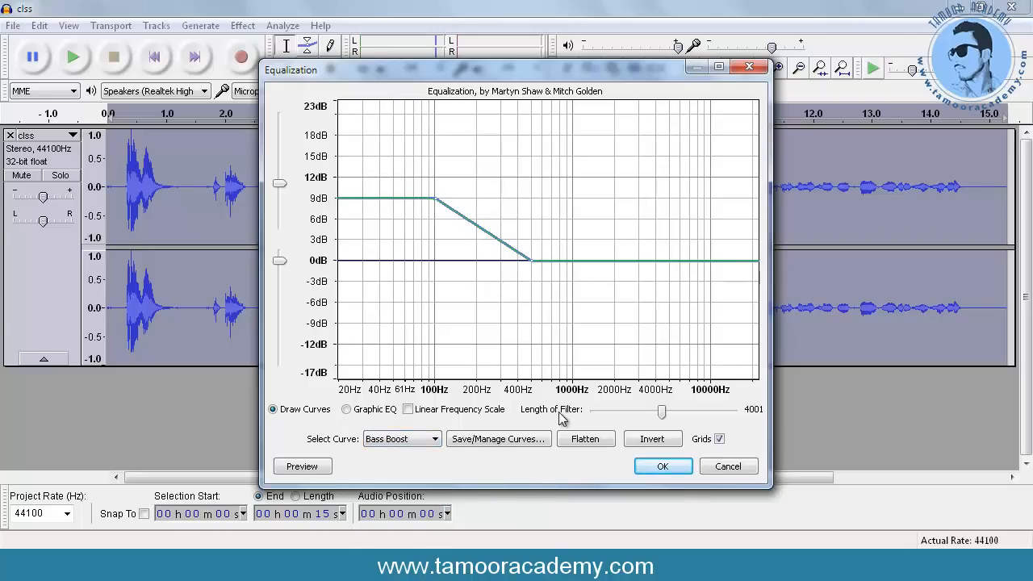
pyautogui.moveTo(436, 200); pyautogui.dragTo(440, 176)
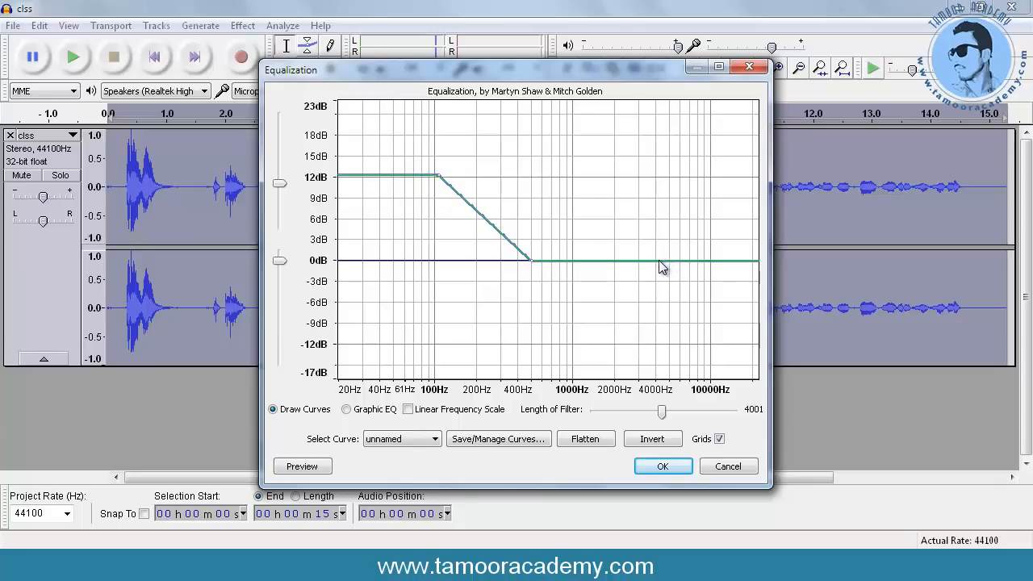
pyautogui.moveTo(662, 261); pyautogui.dragTo(651, 179)
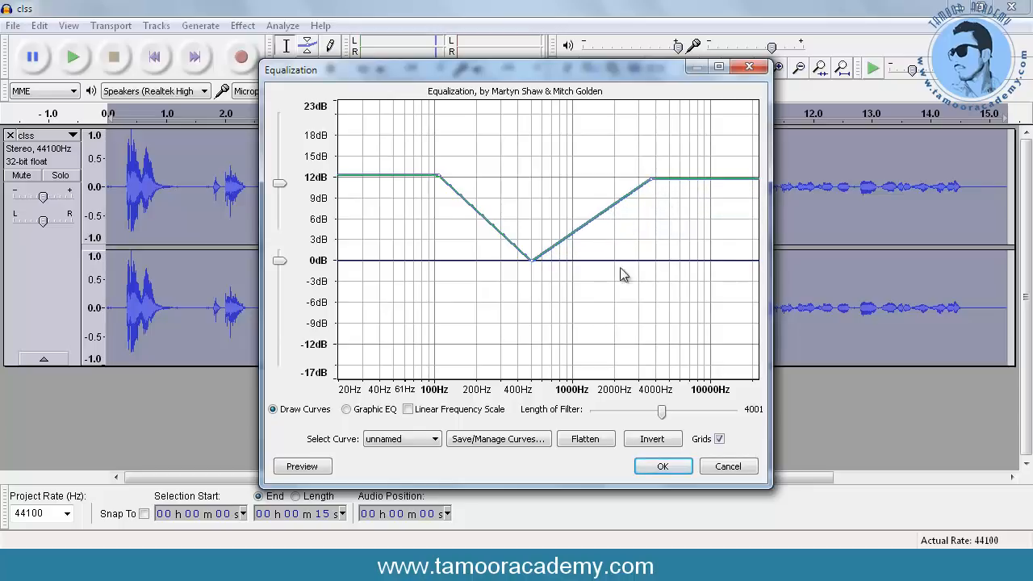
pyautogui.click(652, 470)
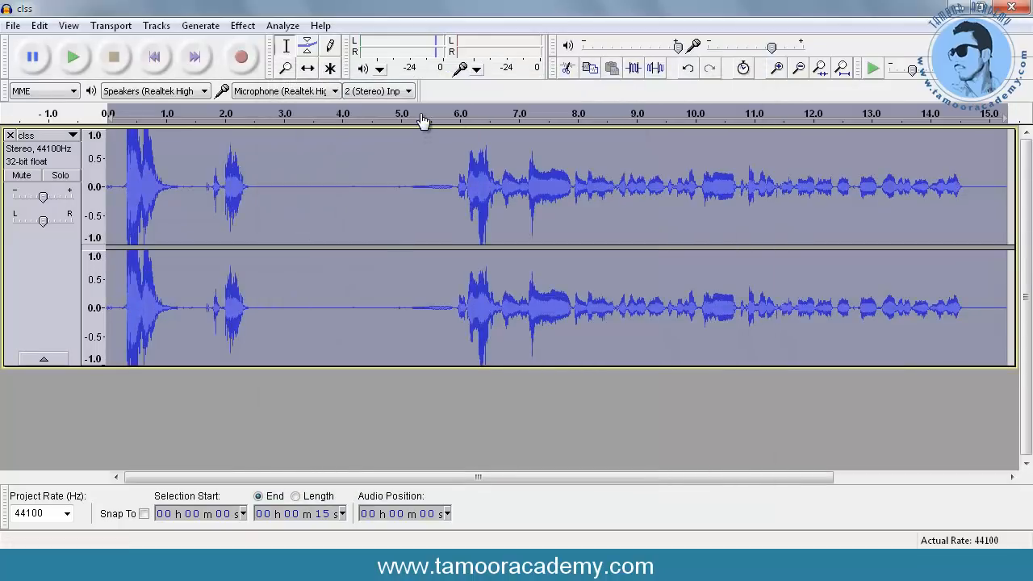
# Step: Play the equalized track briefly from about 5.4 s, stop it, and apply Amplify with the suggested settings
pyautogui.click(423, 120)
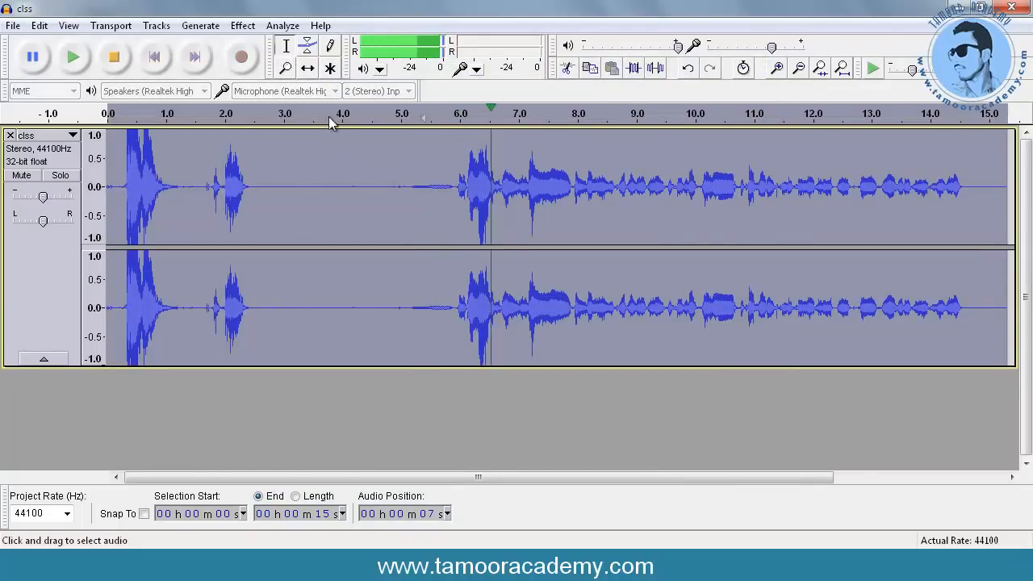
pyautogui.click(118, 61)
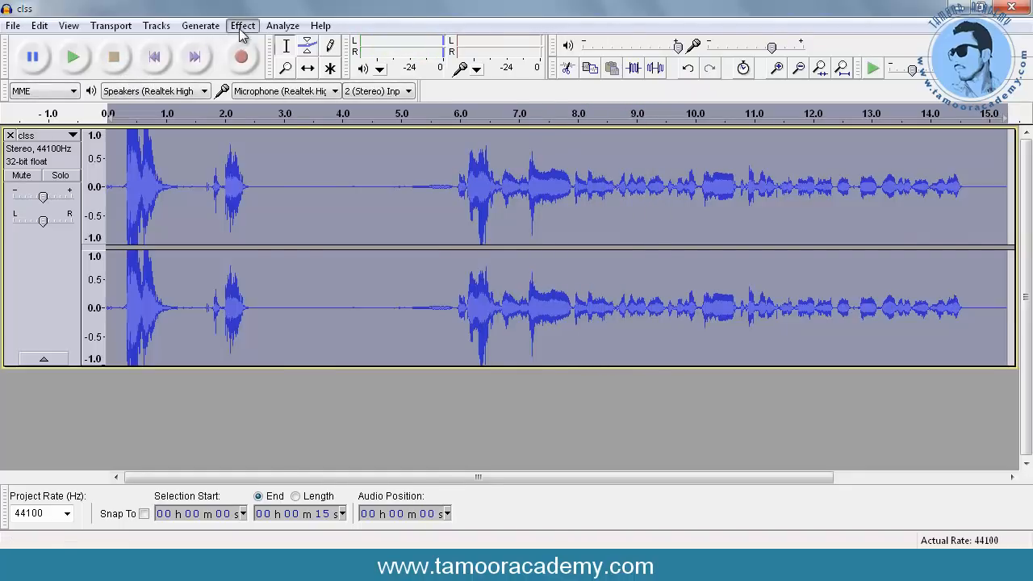
pyautogui.click(242, 25)
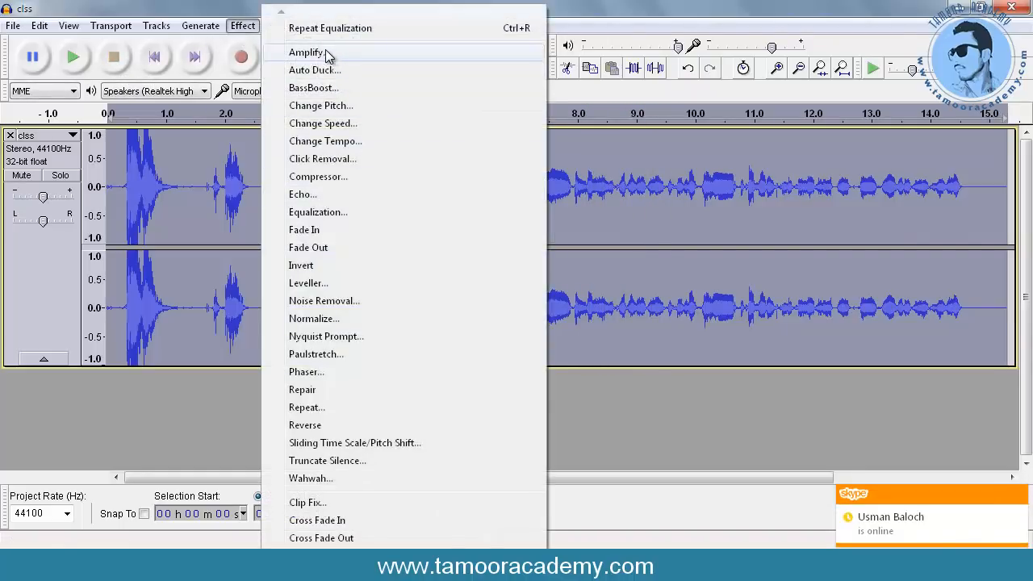
pyautogui.click(325, 50)
pyautogui.click(533, 343)
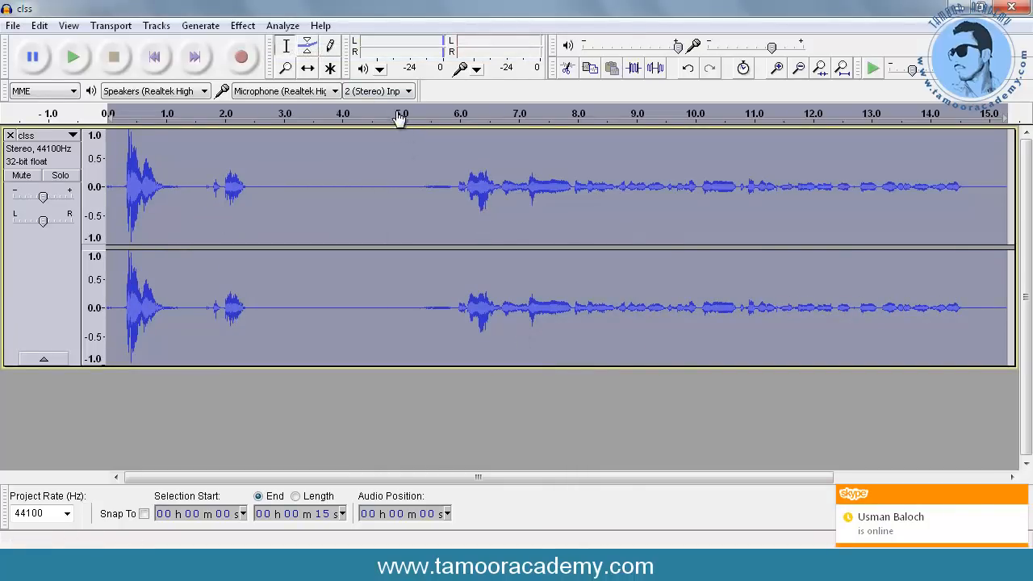
# Step: Apply the Compressor to the whole track with a threshold of -40 dB and play the result from about 5 s
pyautogui.click(242, 25)
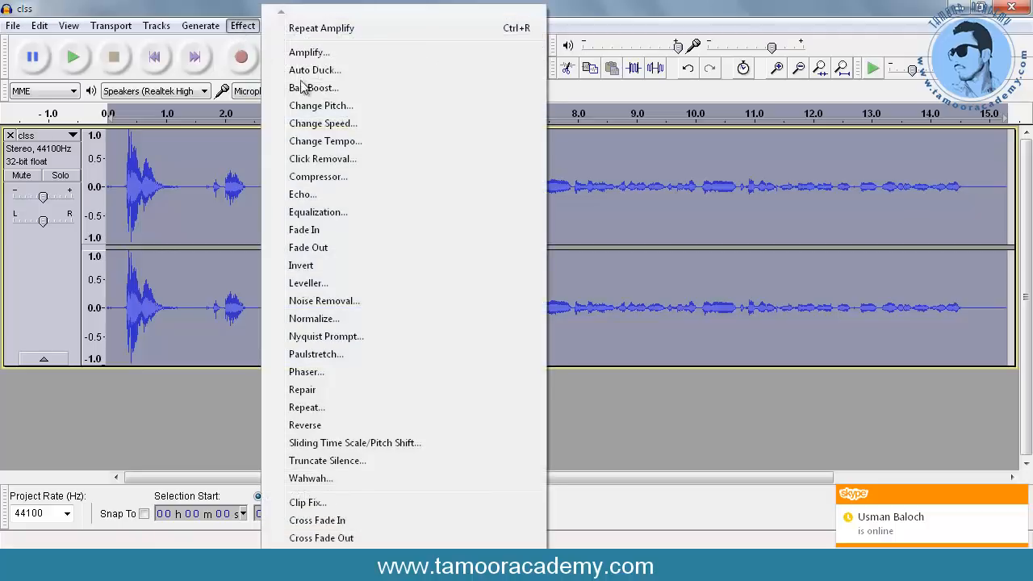
pyautogui.click(333, 176)
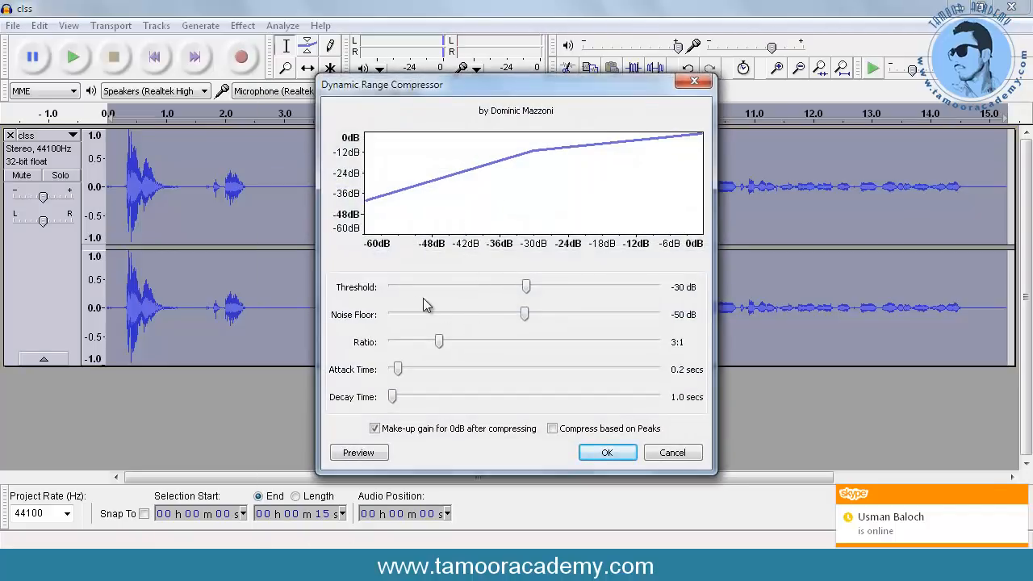
pyautogui.moveTo(527, 288); pyautogui.dragTo(483, 291)
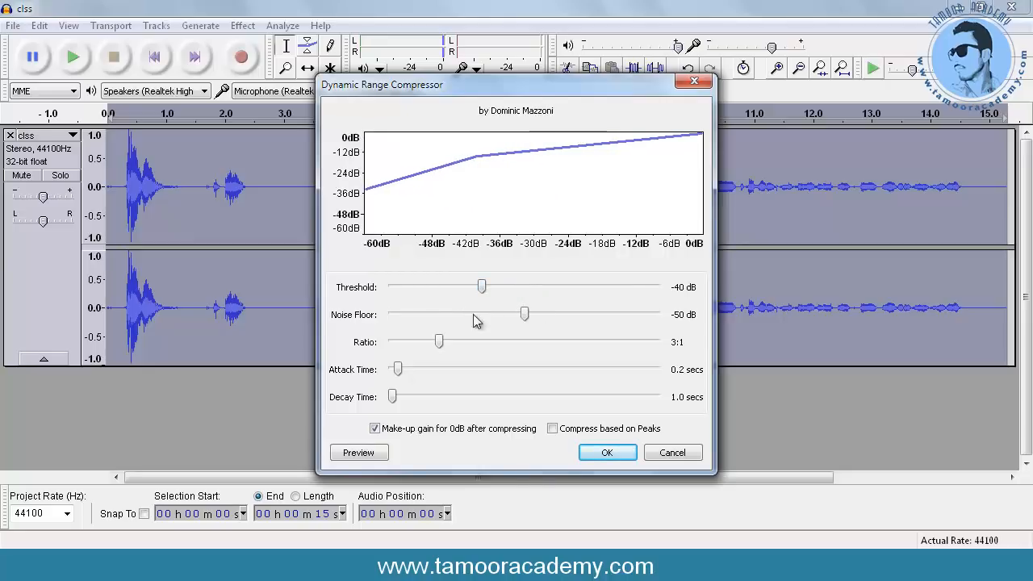
pyautogui.moveTo(526, 315)
pyautogui.mouseDown()
pyautogui.moveTo(487, 320)
pyautogui.moveTo(523, 320)
pyautogui.mouseUp()
pyautogui.moveTo(440, 341)
pyautogui.mouseDown()
pyautogui.moveTo(407, 341)
pyautogui.moveTo(438, 342)
pyautogui.mouseUp()
pyautogui.click(606, 453)
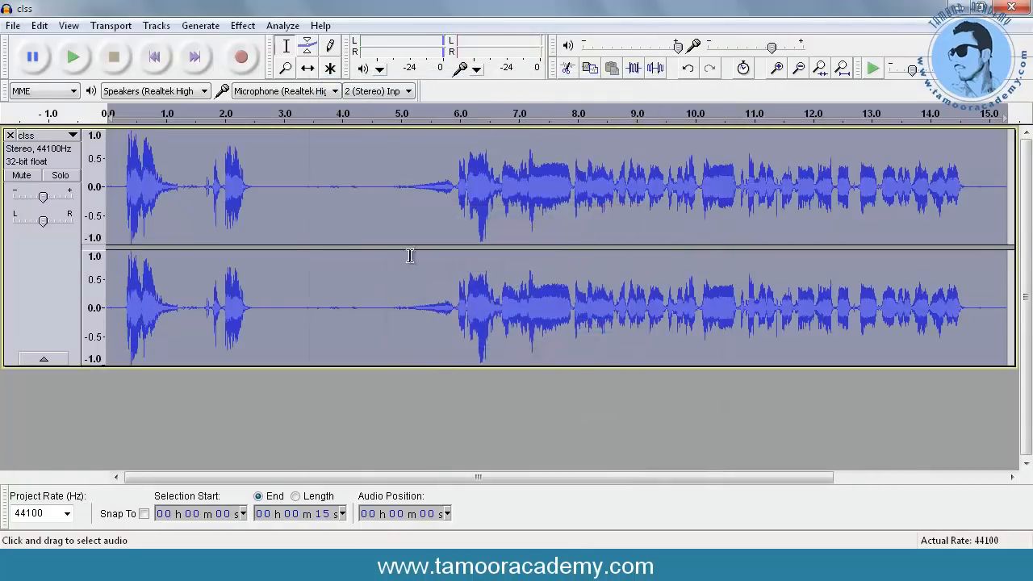
pyautogui.click(400, 114)
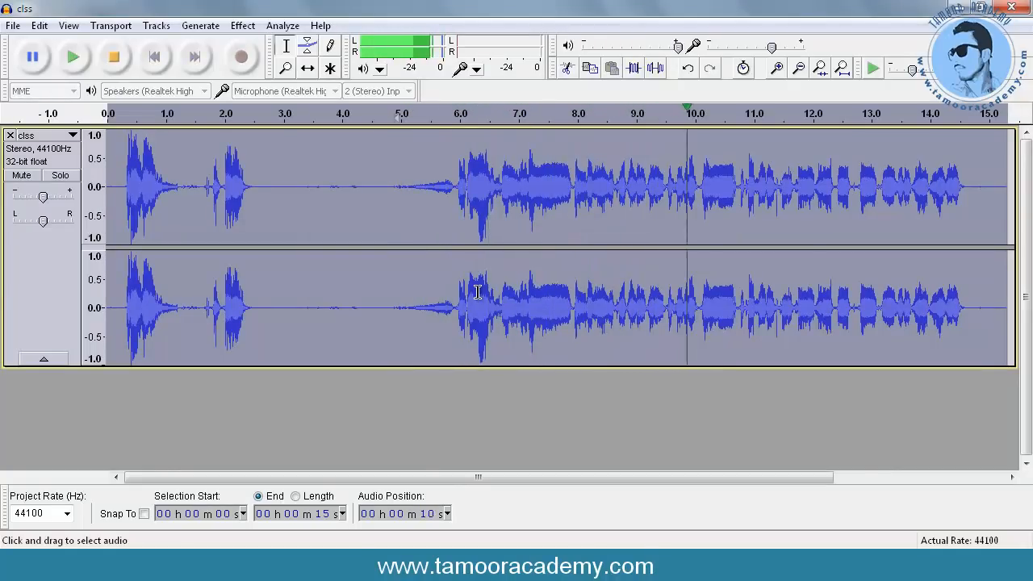
# Step: Stop playback and try to generate silence over the quiet stretch from about 3.2 s to 4.3 s
pyautogui.click(114, 59)
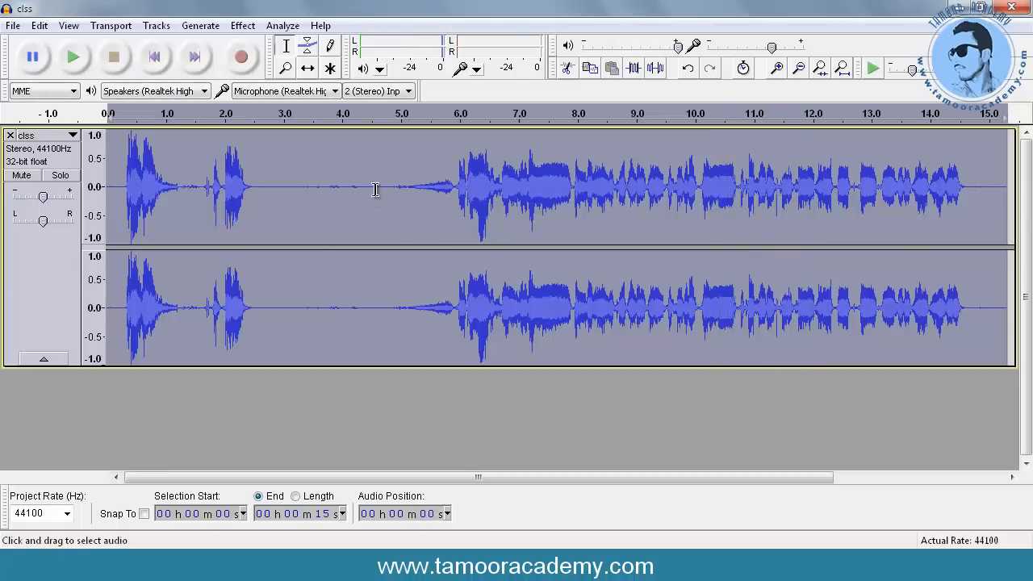
pyautogui.moveTo(375, 186); pyautogui.dragTo(294, 186)
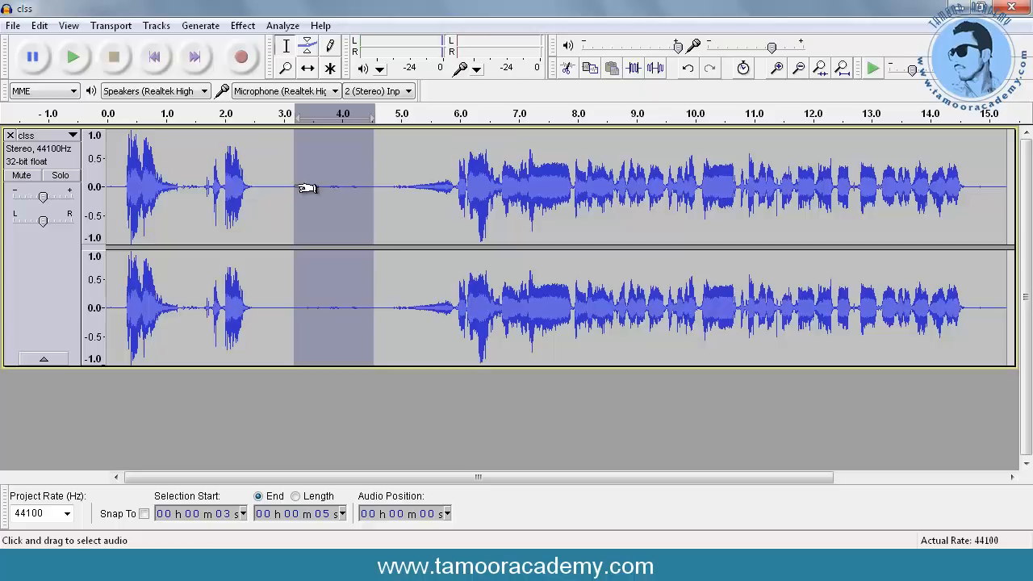
pyautogui.click(390, 168)
pyautogui.moveTo(363, 182); pyautogui.dragTo(299, 183)
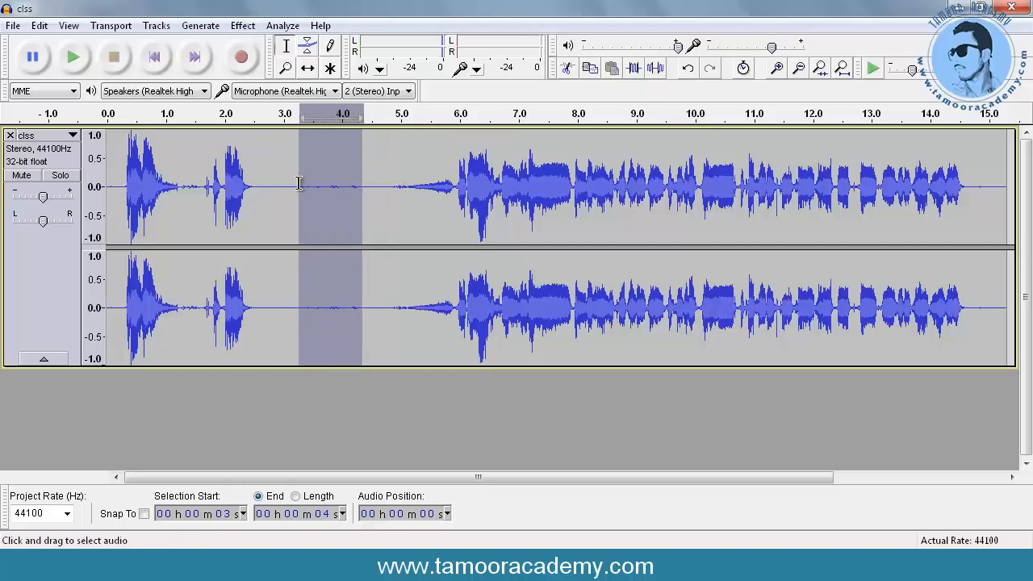
pyautogui.click(201, 29)
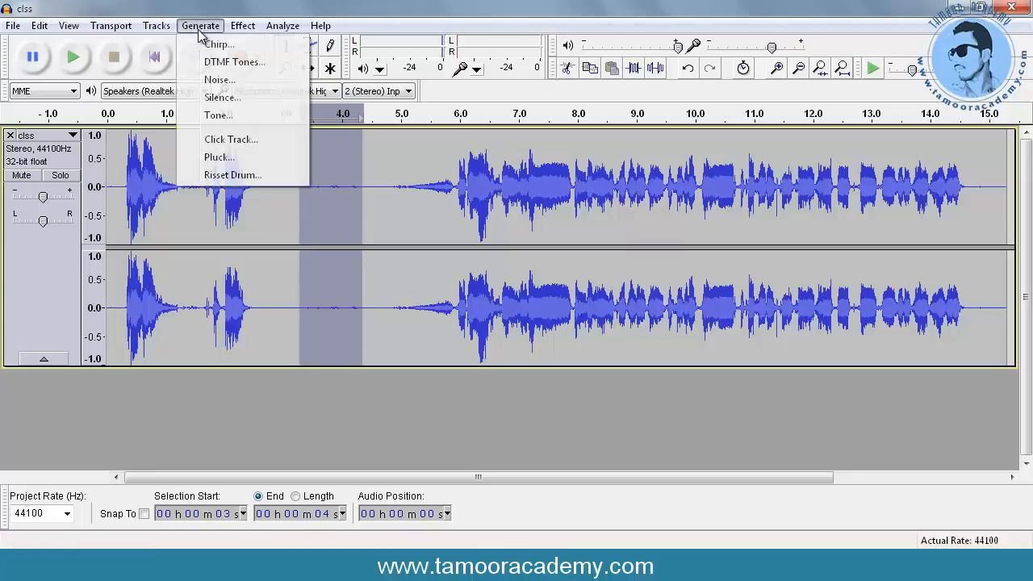
pyautogui.click(238, 98)
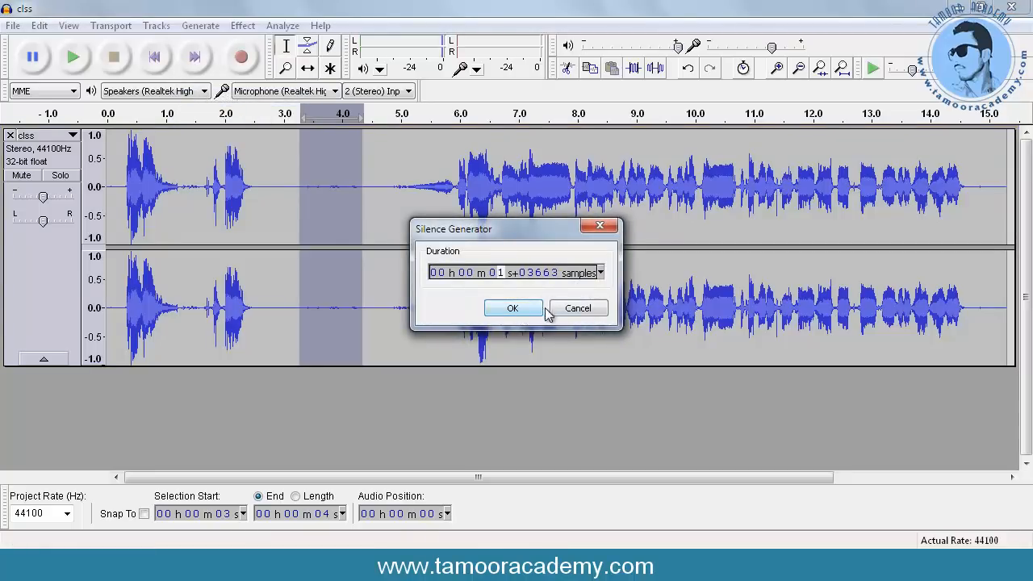
pyautogui.click(512, 307)
# Step: Play the track from about 2.5 s to check the pause, then stop playback
pyautogui.click(273, 137)
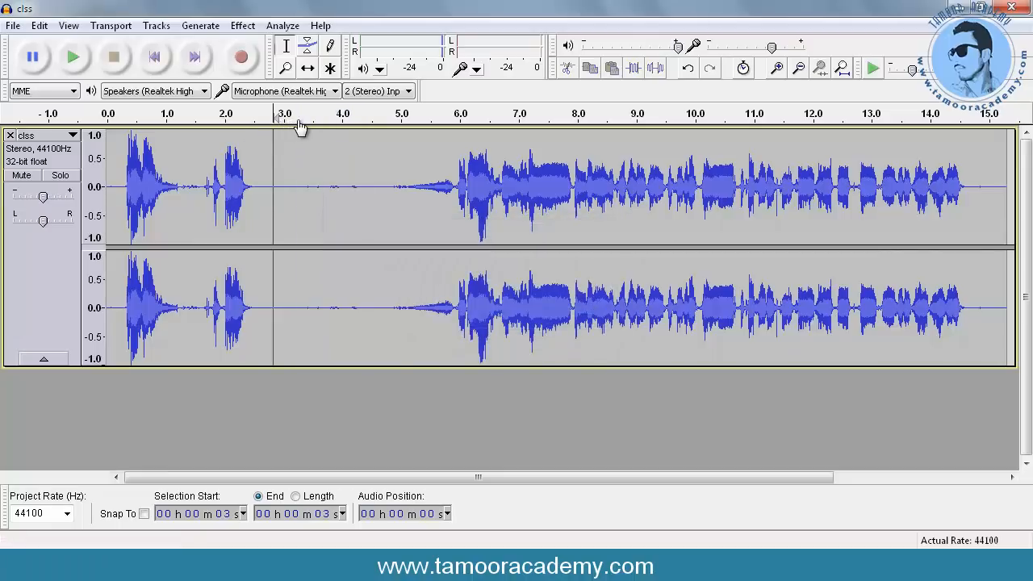
pyautogui.click(255, 113)
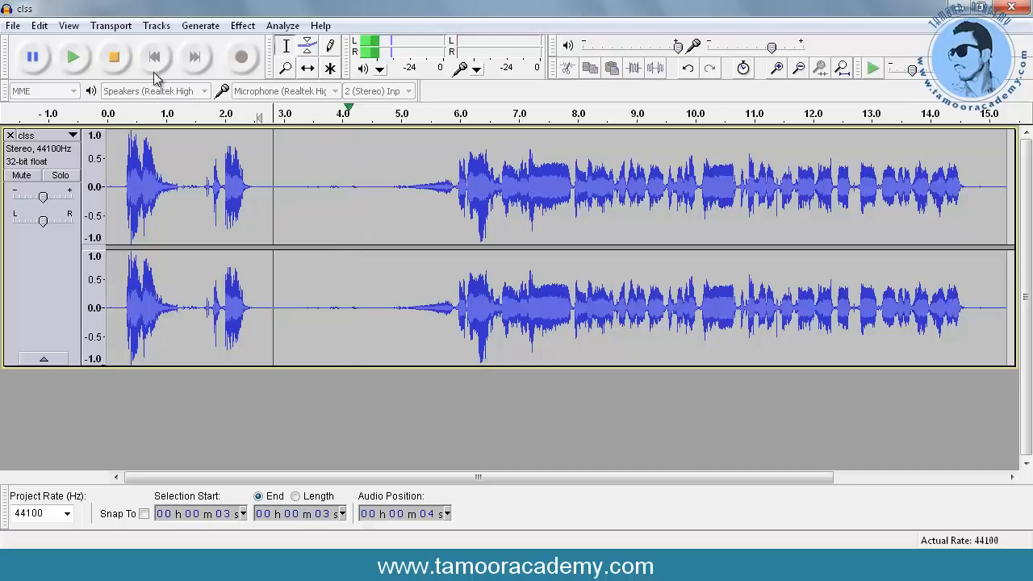
pyautogui.press('space')
# Step: Replace the audio from about 3.2 s to 4.3 s with generated silence and play the result from about 2.8 s
pyautogui.moveTo(363, 187); pyautogui.dragTo(297, 187)
pyautogui.click(201, 25)
pyautogui.click(228, 98)
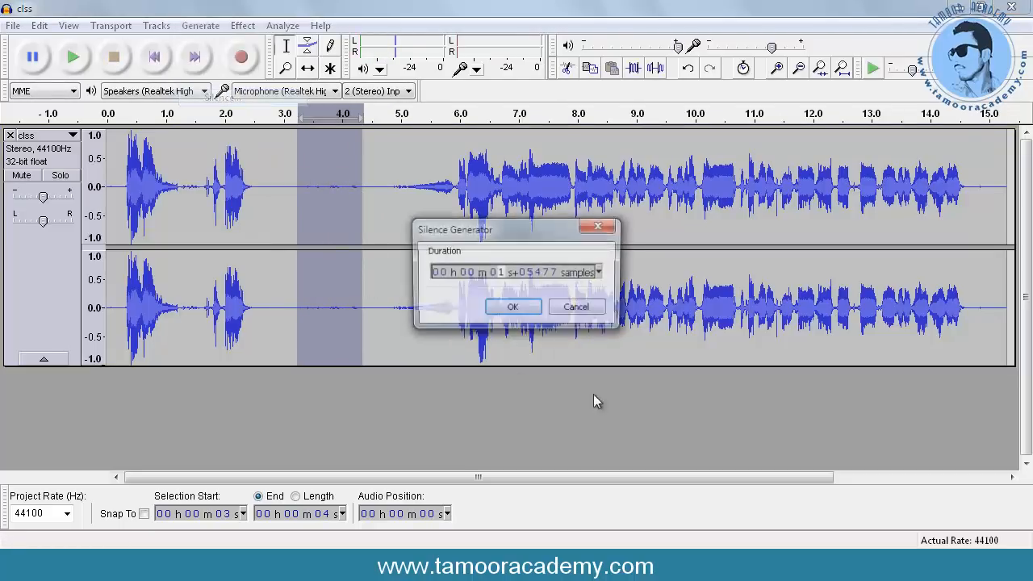
pyautogui.click(518, 308)
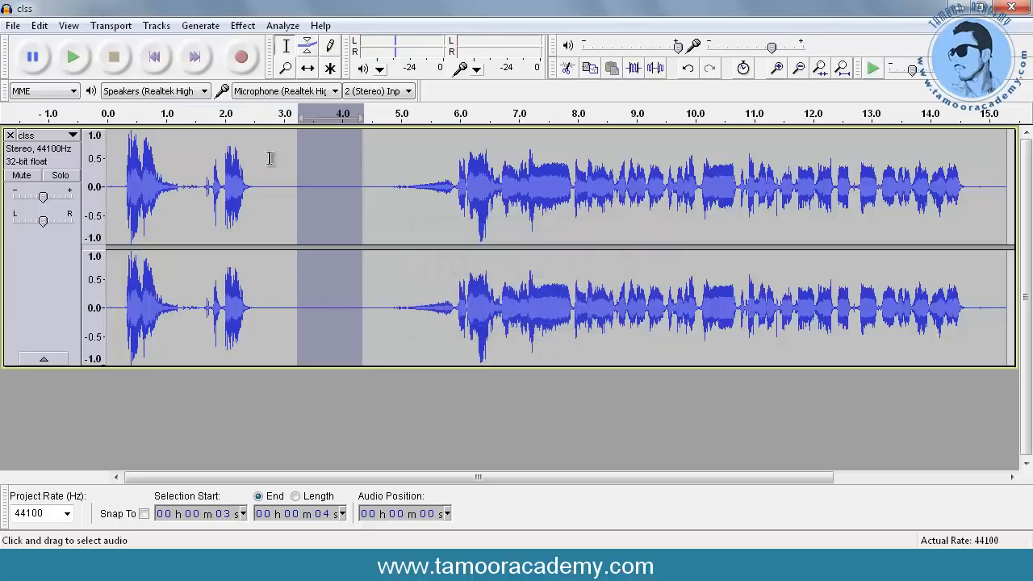
pyautogui.click(273, 117)
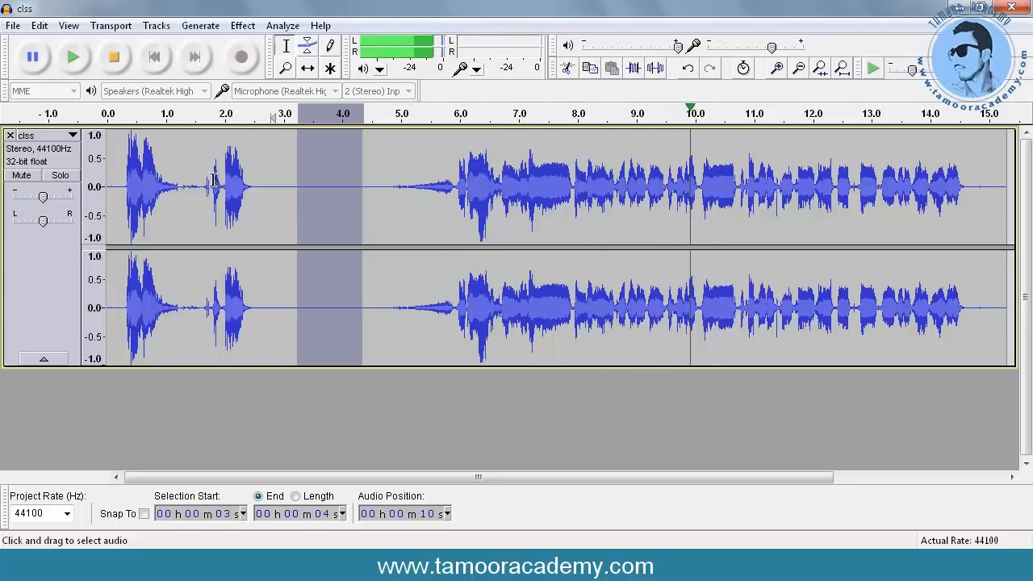
pyautogui.click(112, 62)
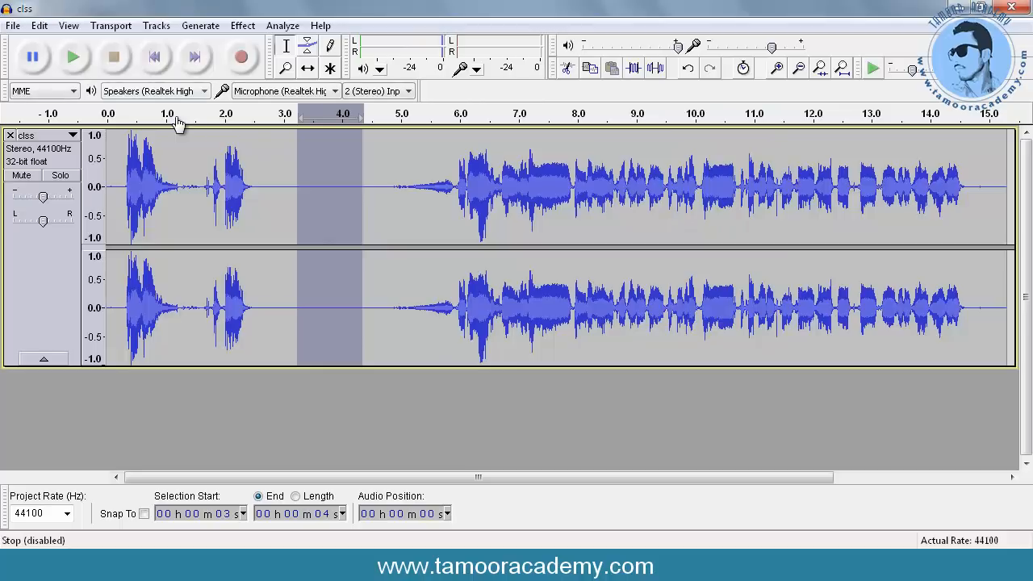
# Step: Select the pause from about 2.7 s to 3.8 s and apply Equalization with the Bass Boost curve
pyautogui.moveTo(334, 182); pyautogui.dragTo(263, 184)
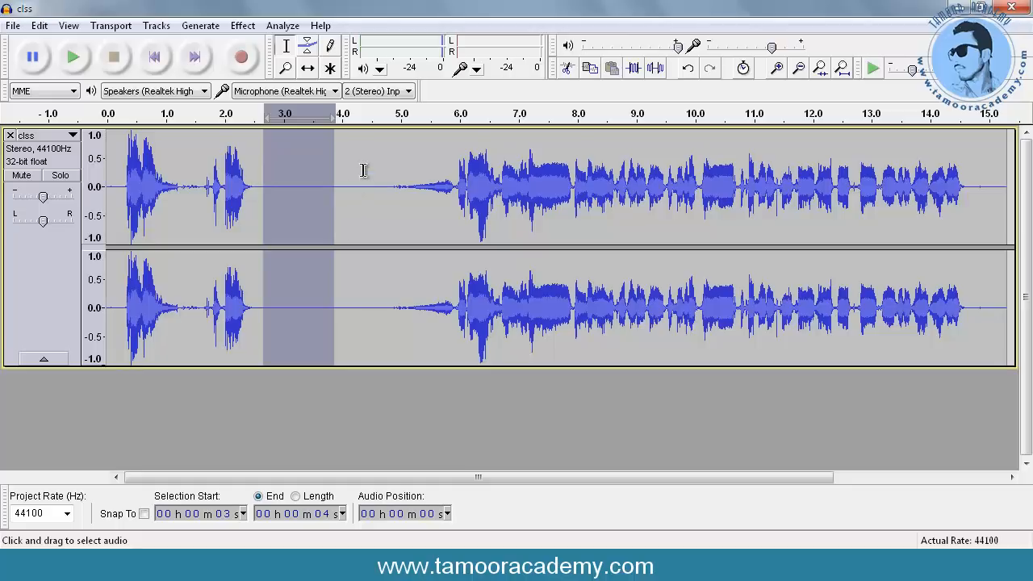
pyautogui.click(242, 25)
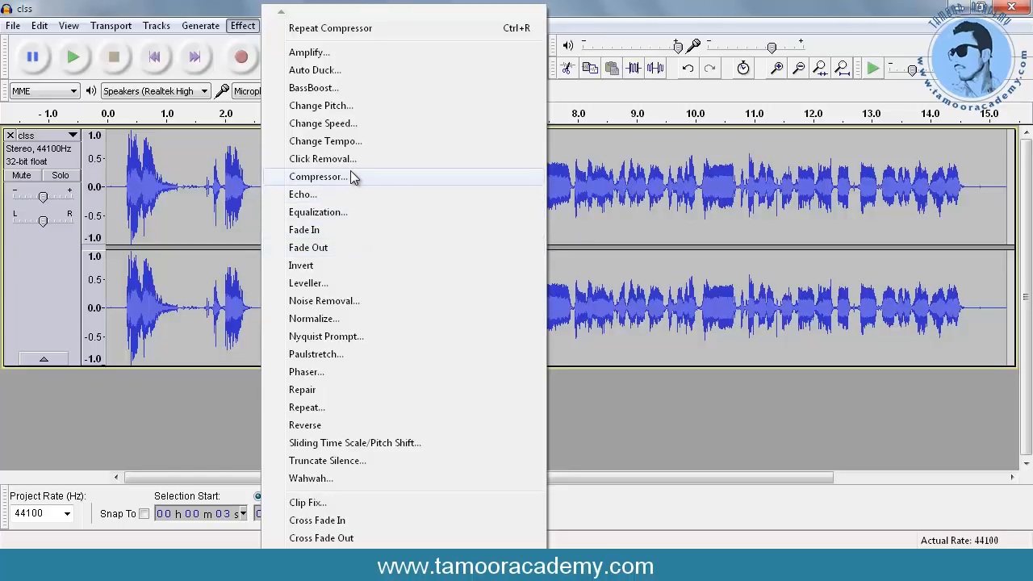
pyautogui.click(344, 211)
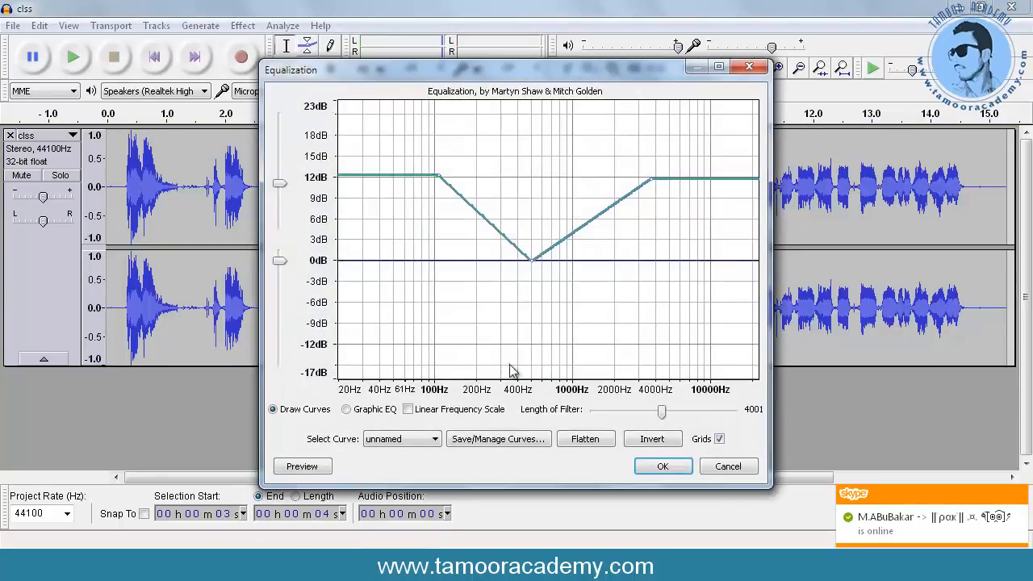
pyautogui.click(420, 442)
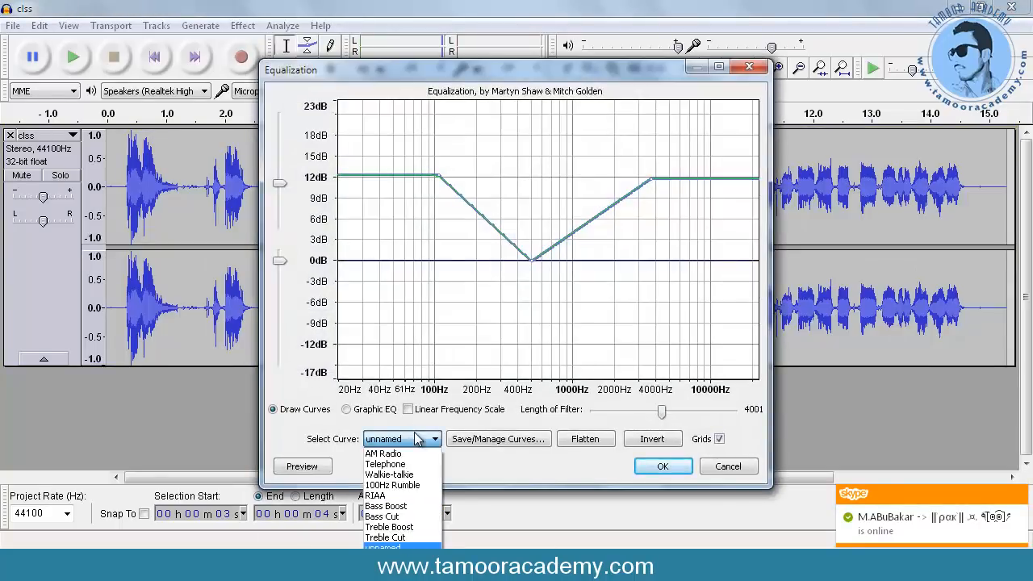
pyautogui.click(386, 506)
pyautogui.click(670, 468)
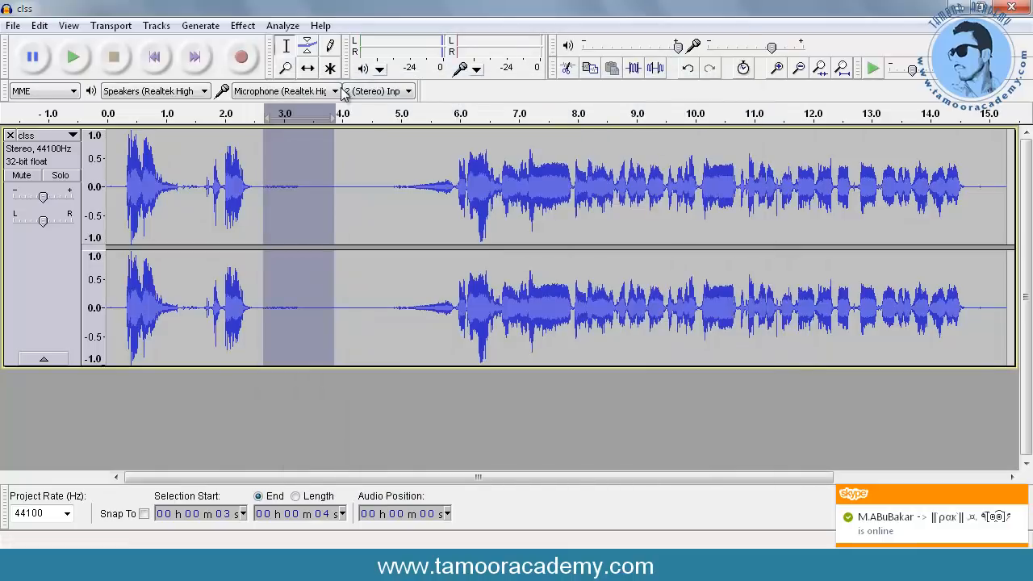
# Step: Apply Equalization with the Treble Boost curve to the same selection
pyautogui.click(242, 25)
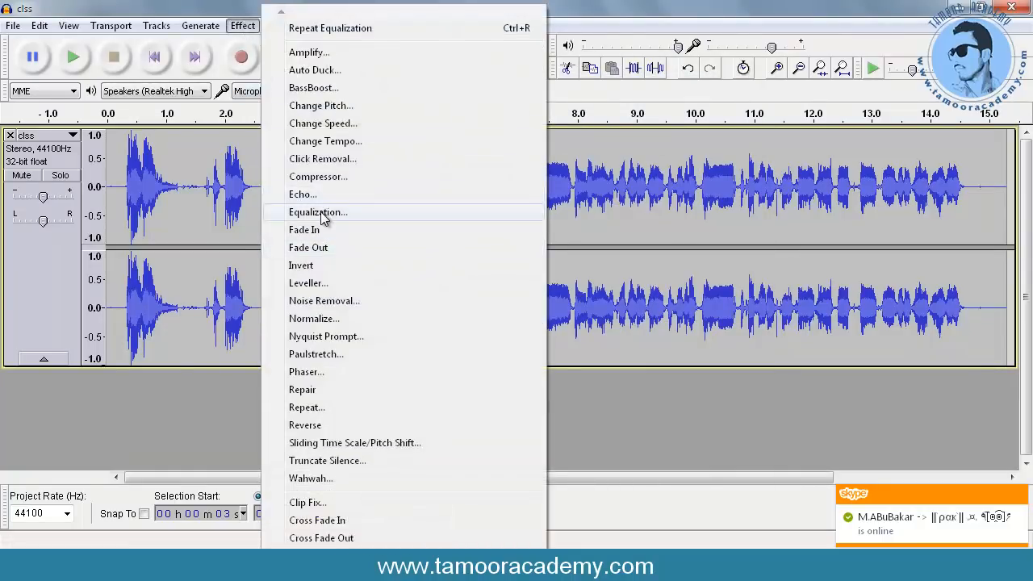
pyautogui.click(321, 213)
pyautogui.click(436, 441)
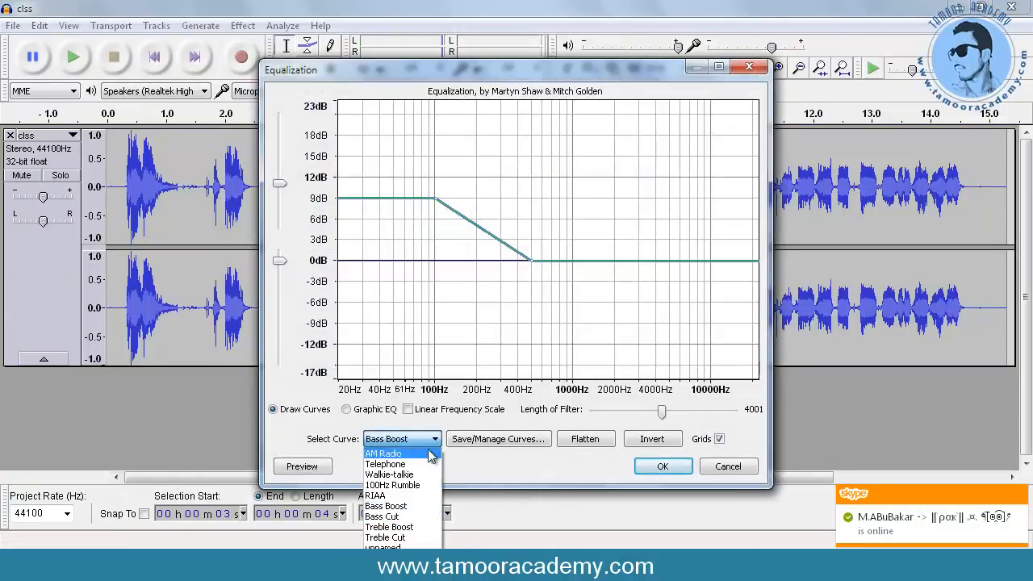
pyautogui.click(389, 527)
pyautogui.click(667, 468)
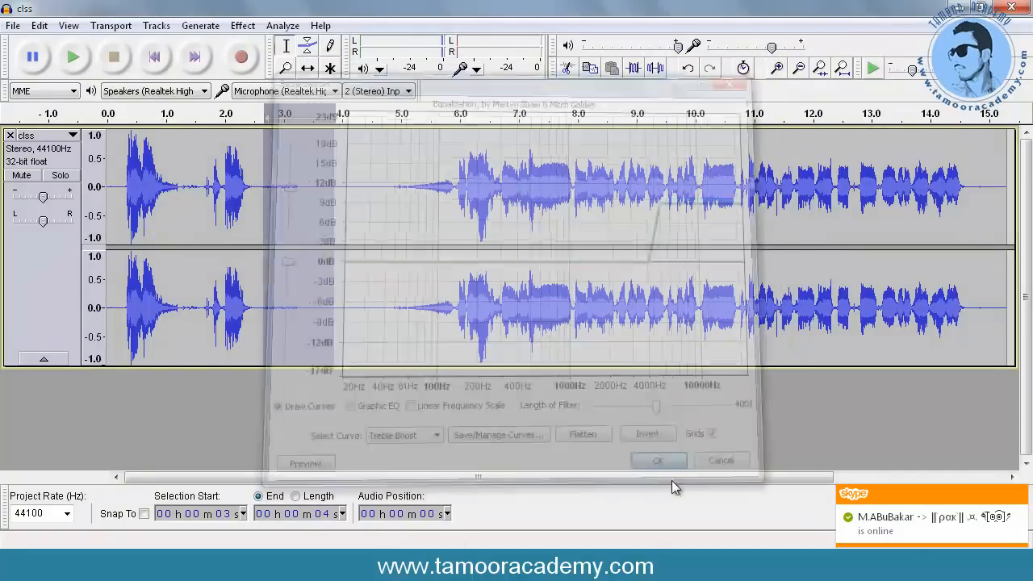
# Step: Apply the Hard Limiter to the selection with a dB limit of about -4.85 and play the track from about 5 s
pyautogui.click(243, 25)
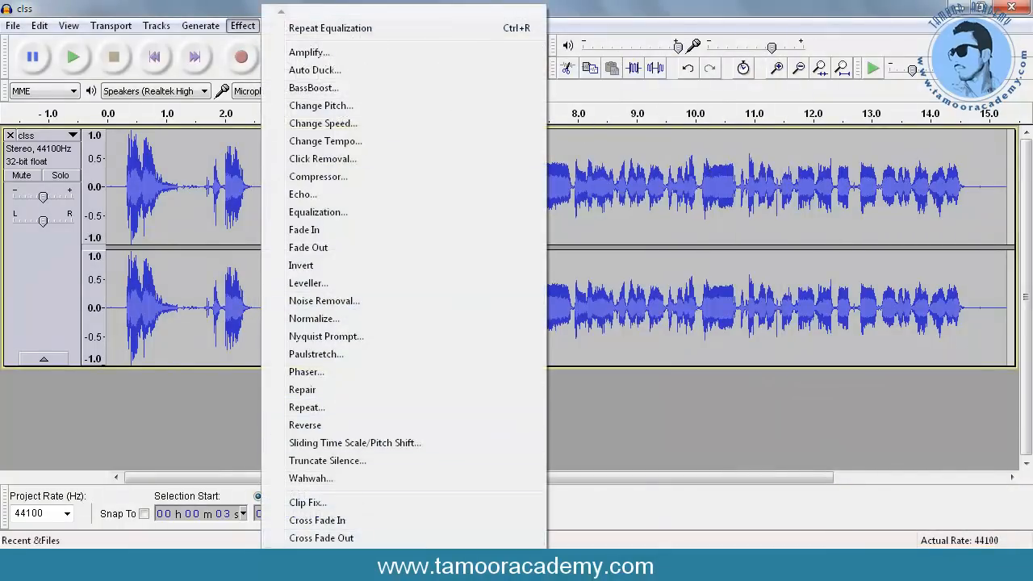
pyautogui.scroll(-5, 360, 524)
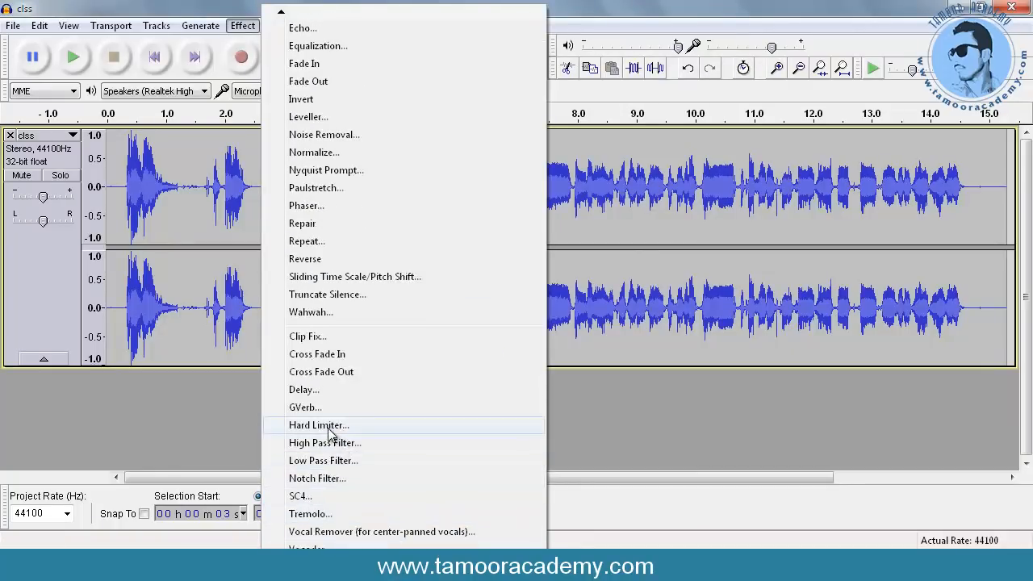
pyautogui.click(317, 425)
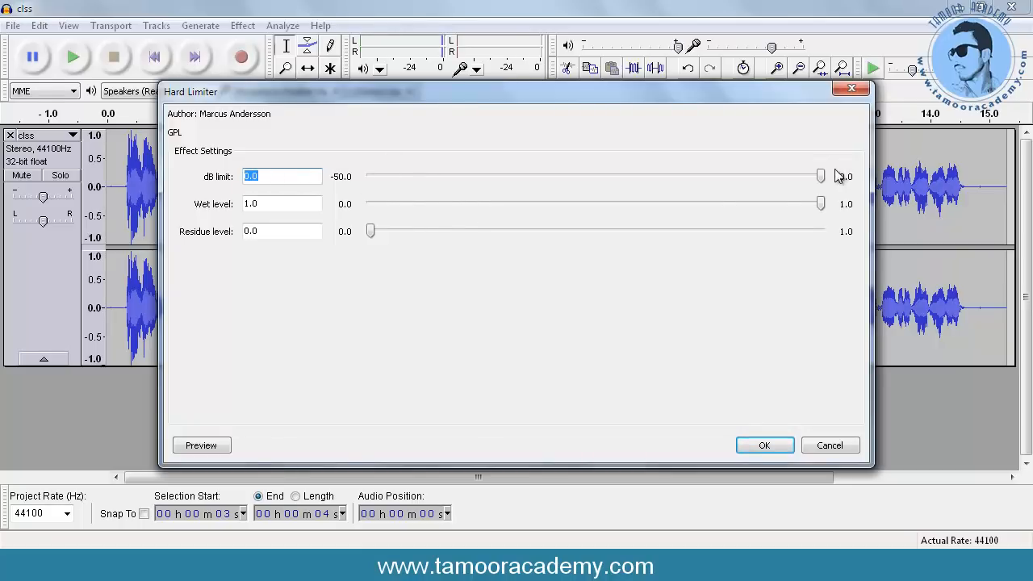
pyautogui.moveTo(824, 176); pyautogui.dragTo(762, 176)
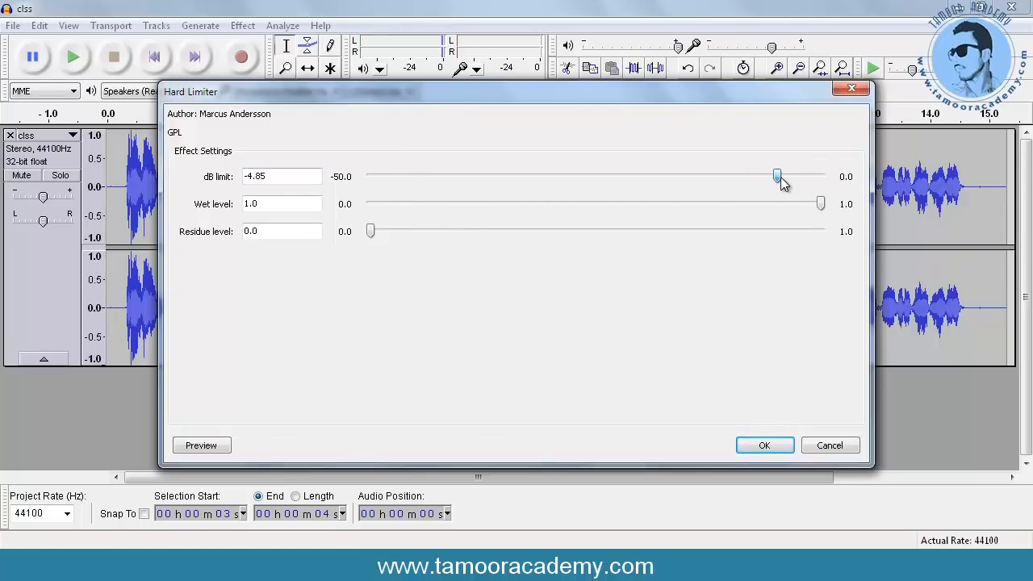
pyautogui.click(769, 445)
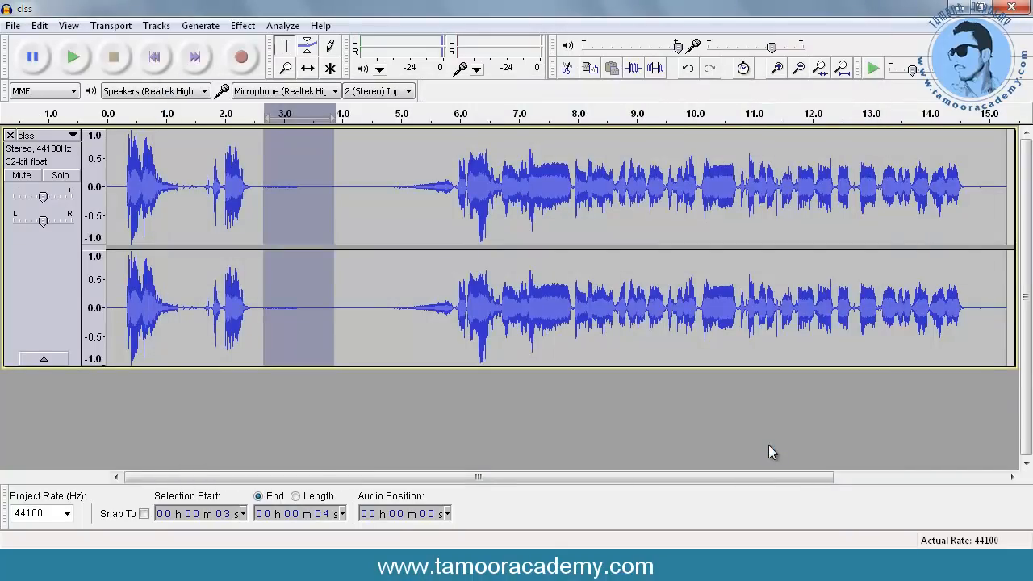
pyautogui.click(401, 116)
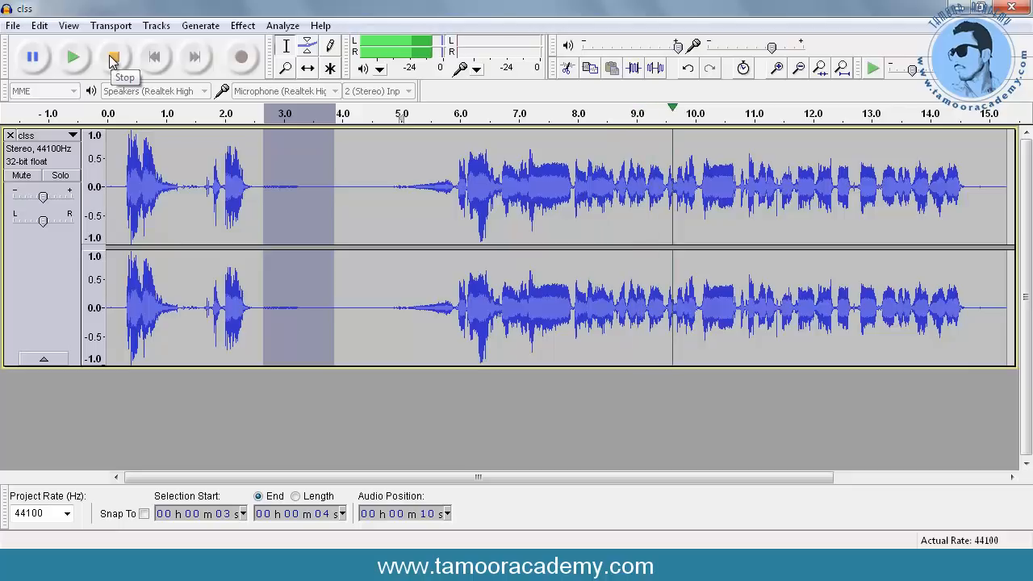
pyautogui.click(114, 59)
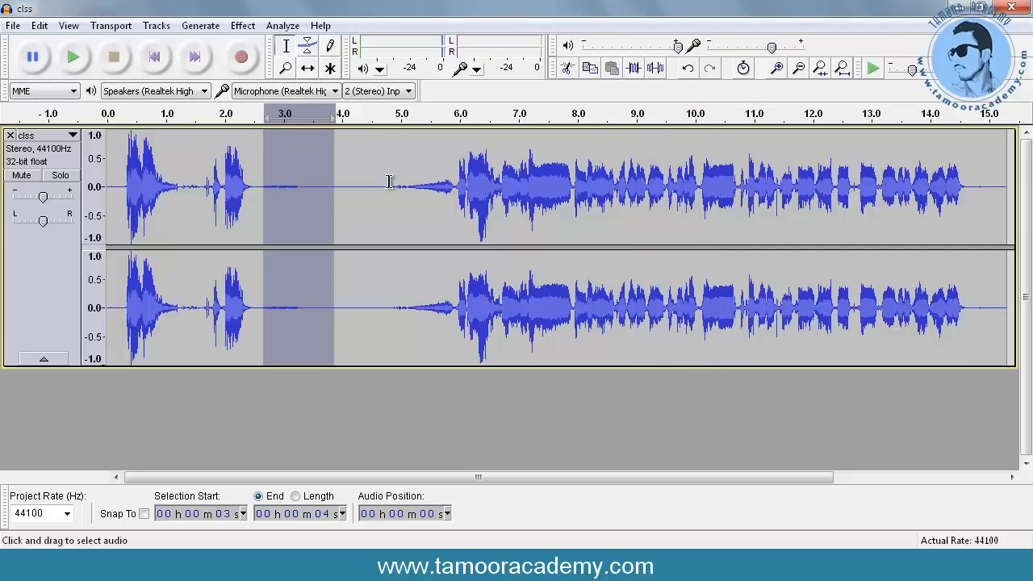
# Step: Capture a Noise Removal profile from the pause between about 2.7 s and 4.3 s
pyautogui.moveTo(365, 176); pyautogui.dragTo(264, 171)
pyautogui.click(244, 26)
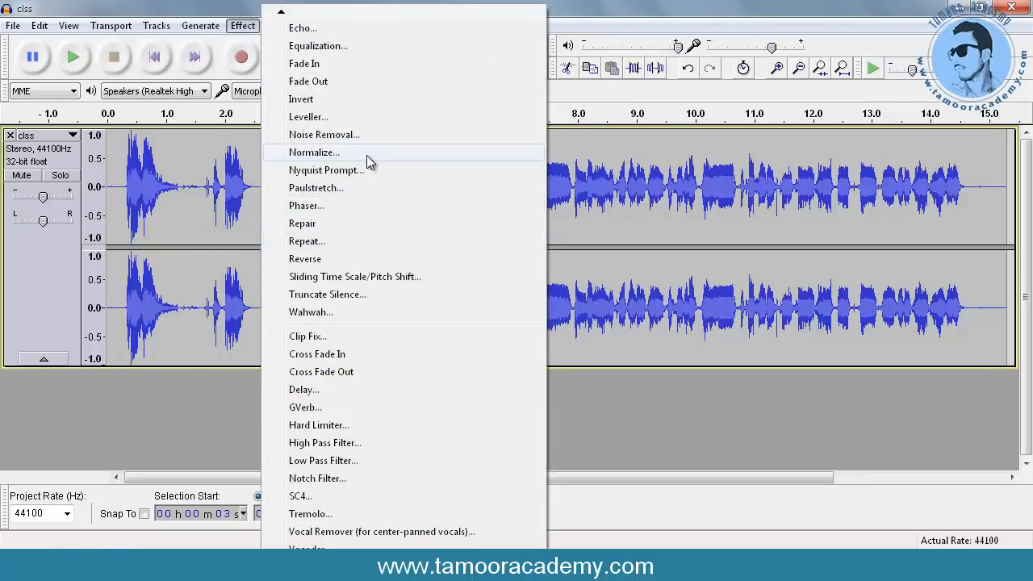
pyautogui.click(358, 135)
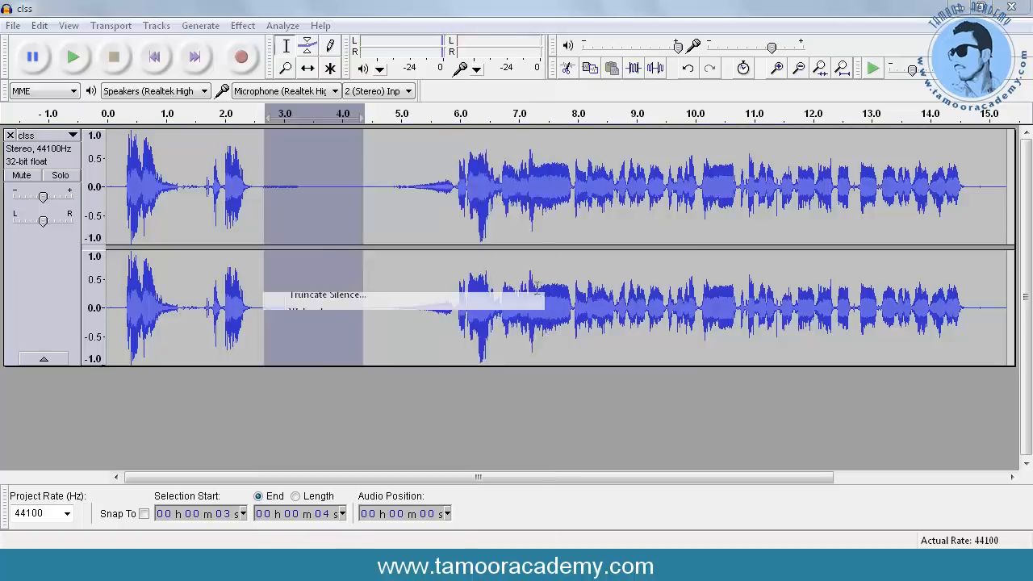
pyautogui.click(517, 200)
# Step: Apply Noise Removal with 48 dB noise reduction to the whole track and play the result from about 4.5 s
pyautogui.click(24, 249)
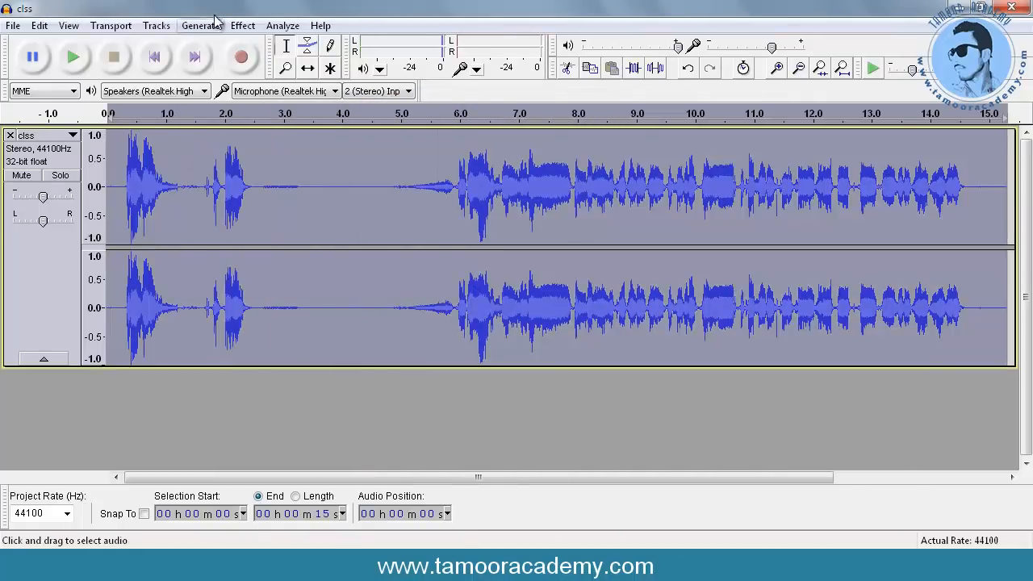
pyautogui.click(243, 26)
pyautogui.click(352, 138)
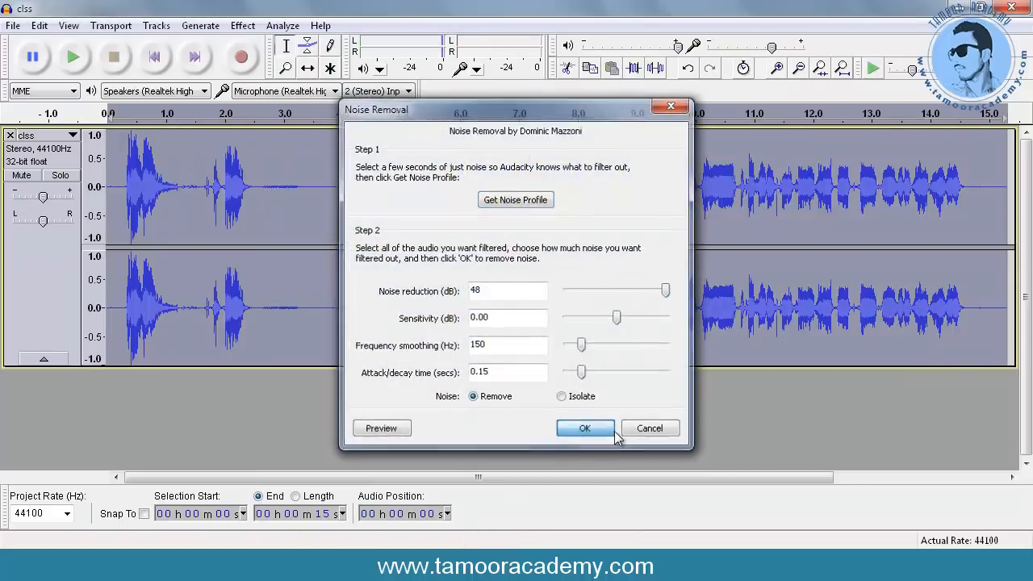
pyautogui.click(583, 429)
pyautogui.click(370, 119)
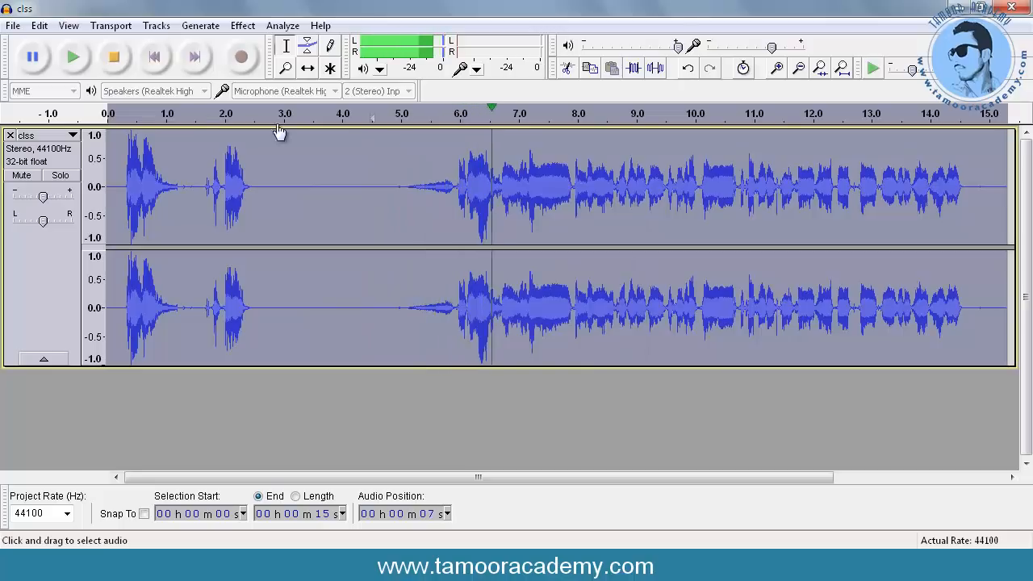
pyautogui.click(113, 57)
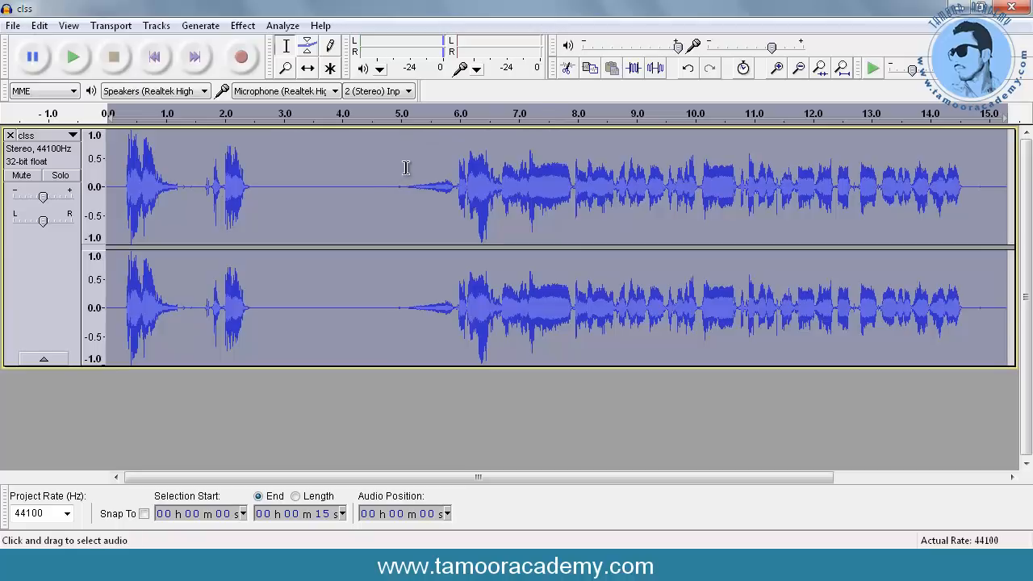
pyautogui.click(247, 26)
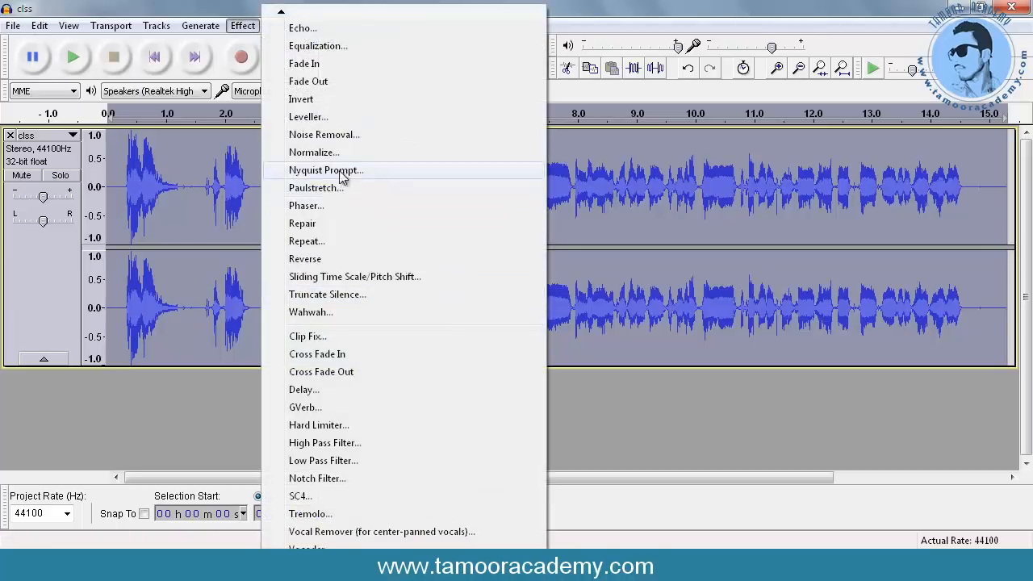
pyautogui.click(616, 439)
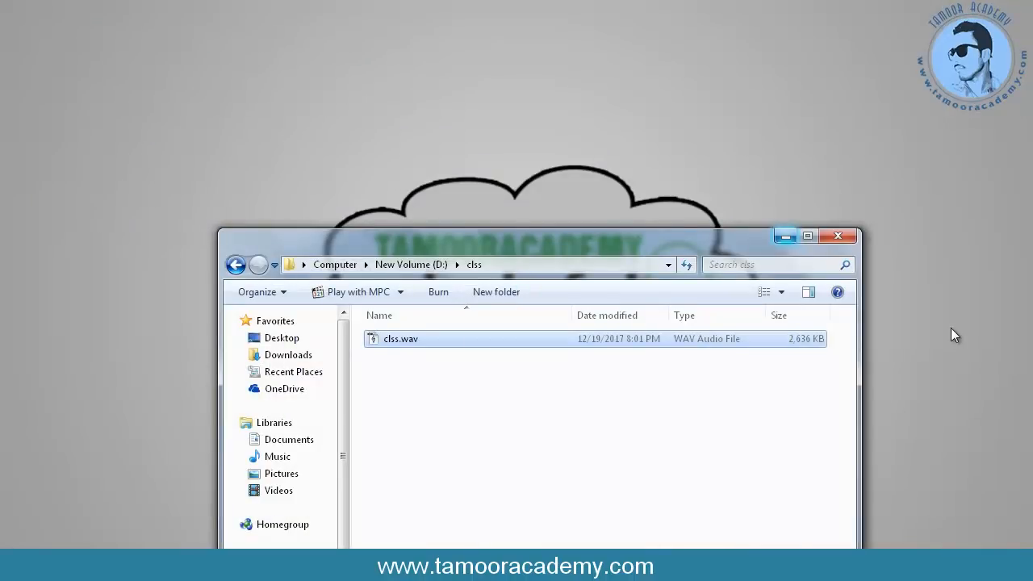
# Step: Minimize the clss folder window
pyautogui.click(785, 236)
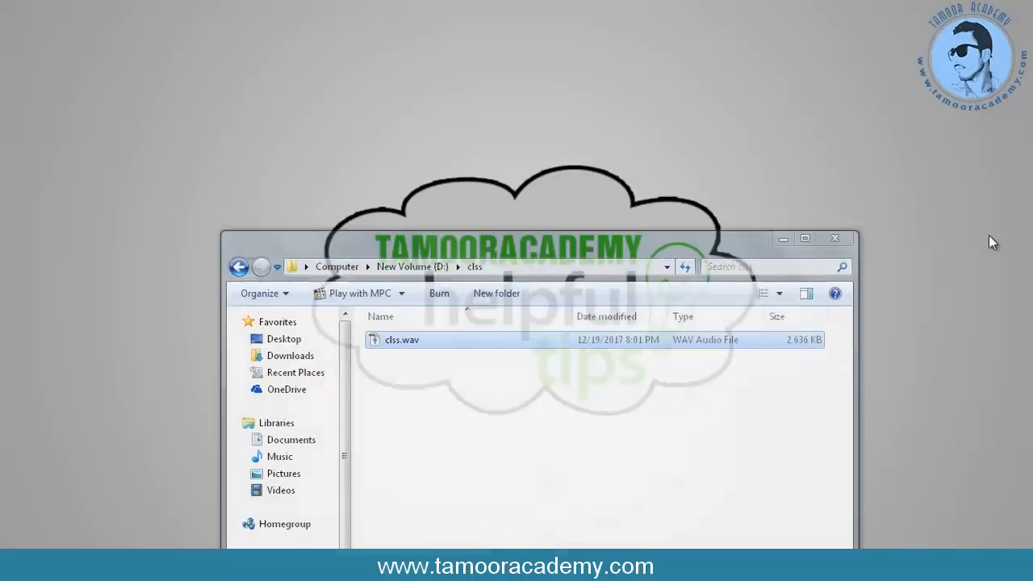